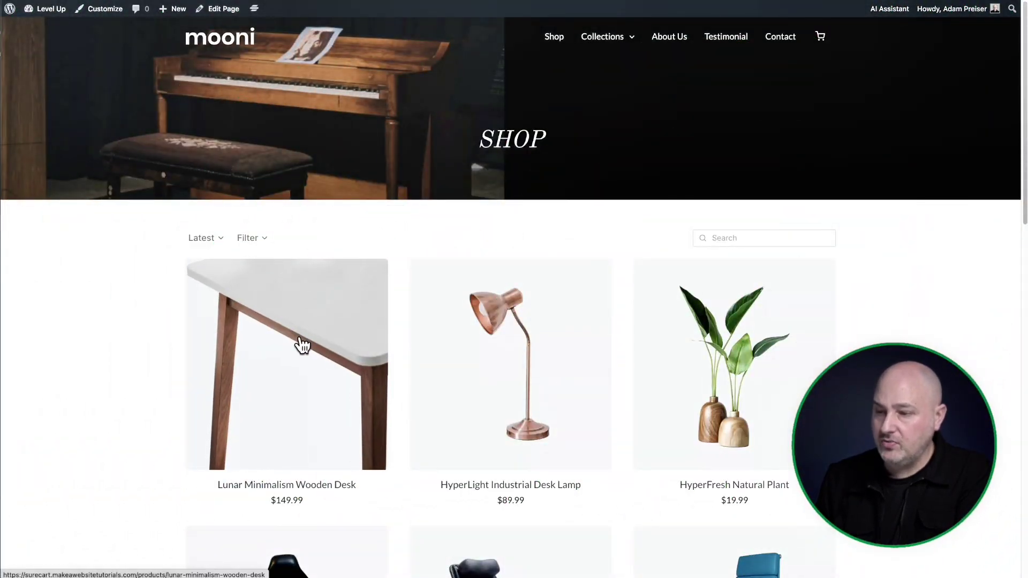
# - Buy the Lunar Minimalism Wooden Desk with Buy Now and submit the checkout purchase
pyautogui.click(303, 345)
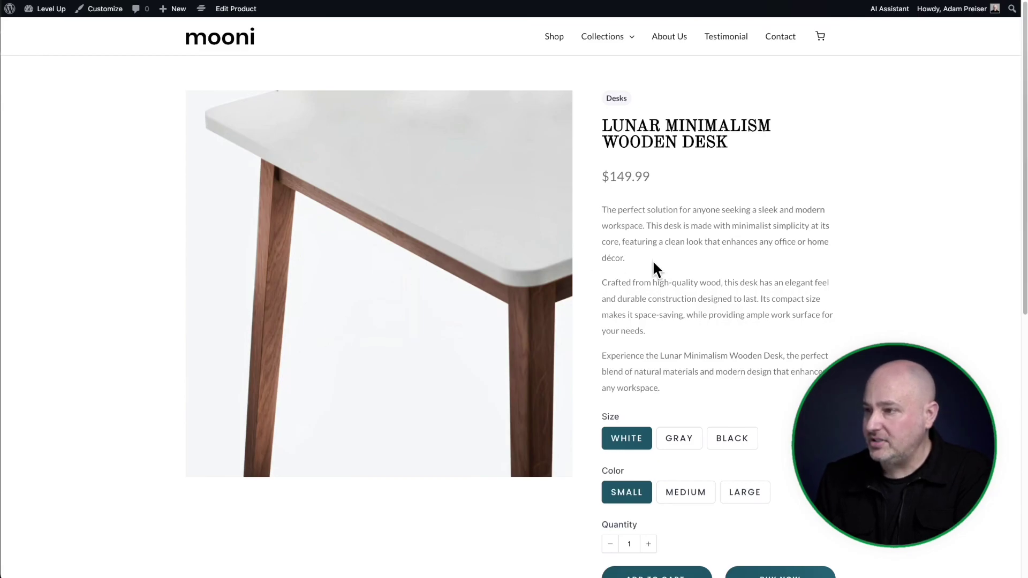
pyautogui.scroll(-8, 662, 249)
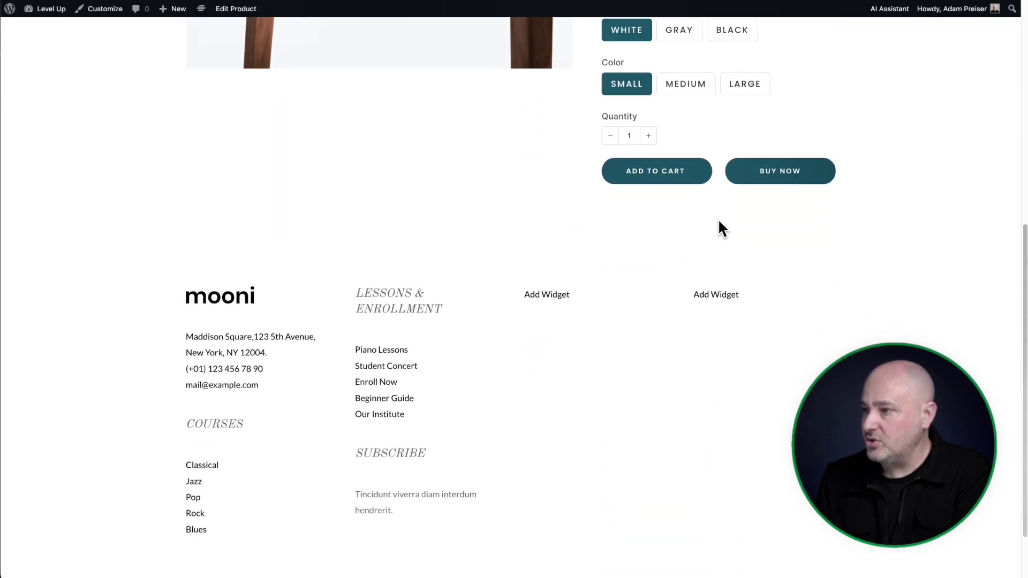
pyautogui.click(776, 180)
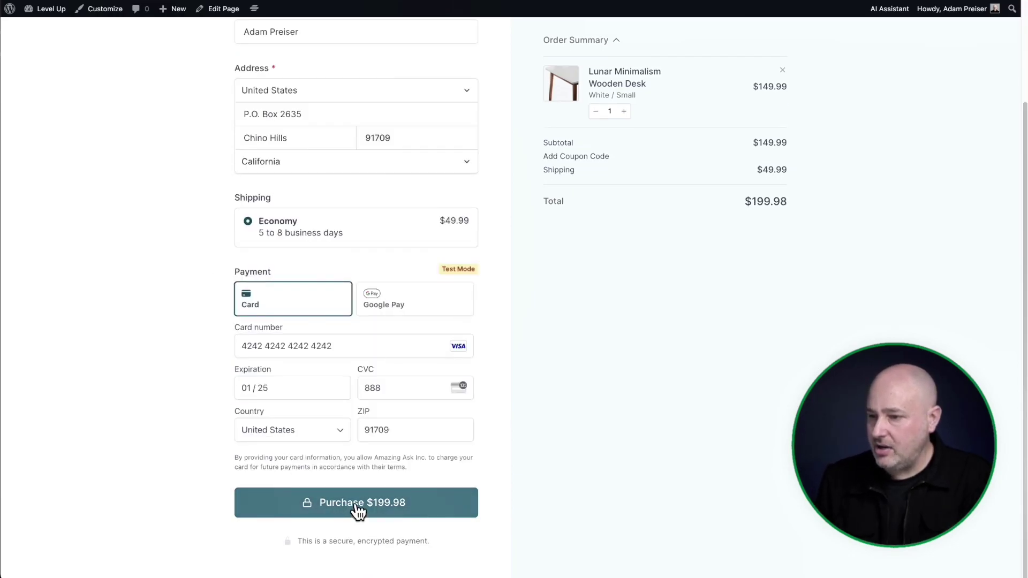
pyautogui.click(356, 505)
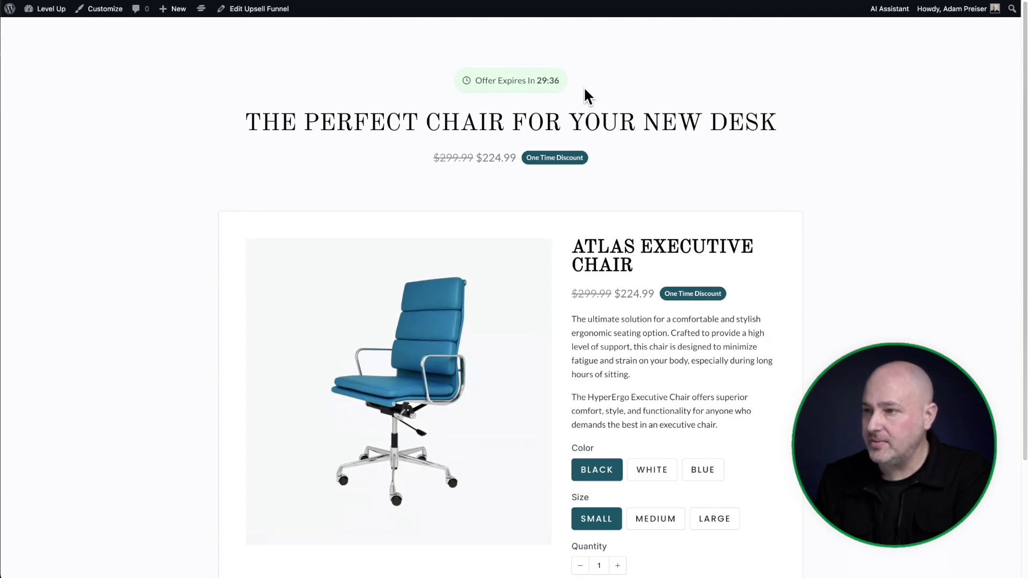
# - Highlight the Atlas Executive Chair offer heading and prices, then scroll to the chair card
pyautogui.moveTo(242, 123); pyautogui.dragTo(748, 128)
pyautogui.click(661, 172)
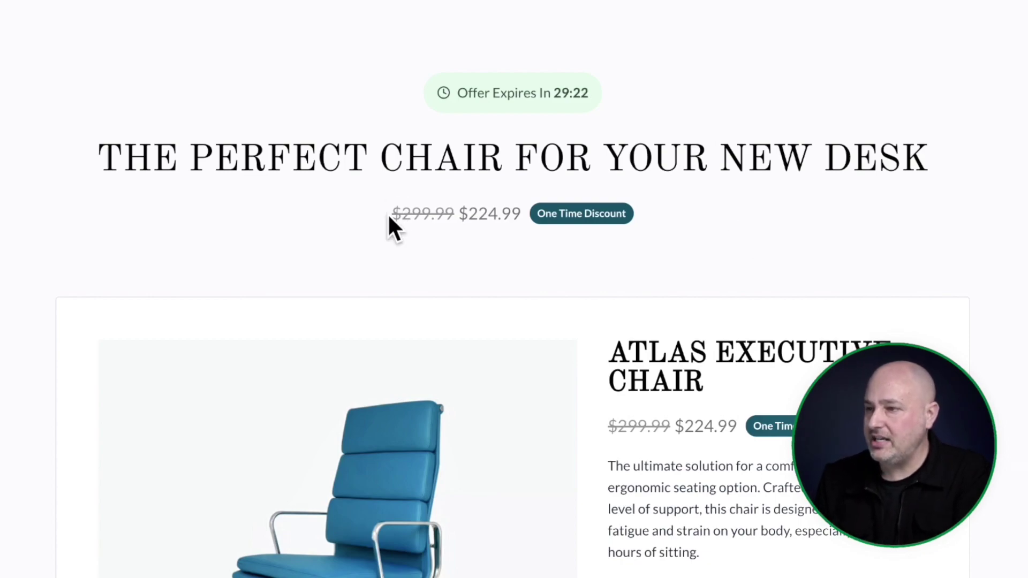
pyautogui.moveTo(389, 216); pyautogui.dragTo(517, 215)
pyautogui.click(522, 246)
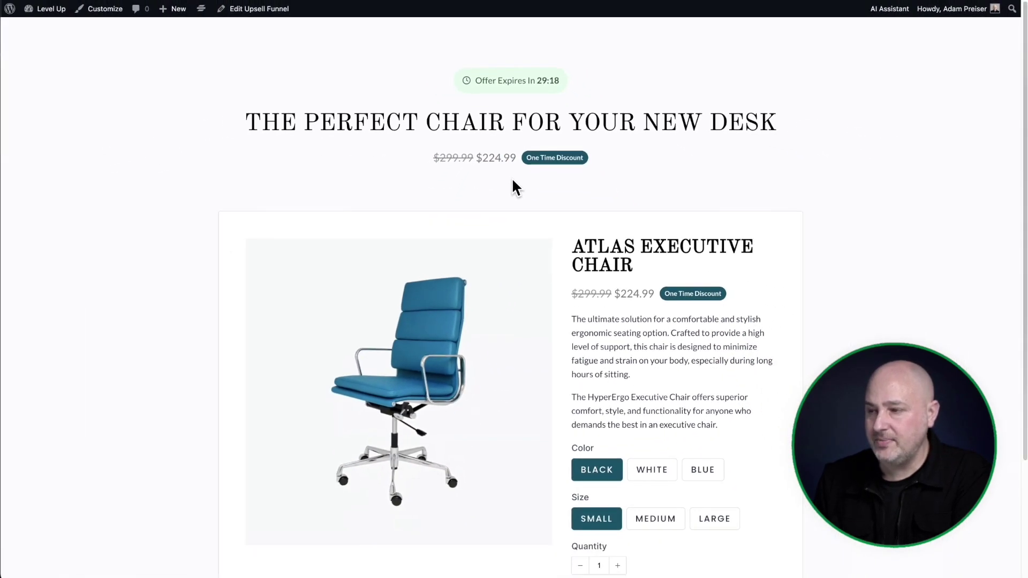
pyautogui.scroll(-3, 513, 188)
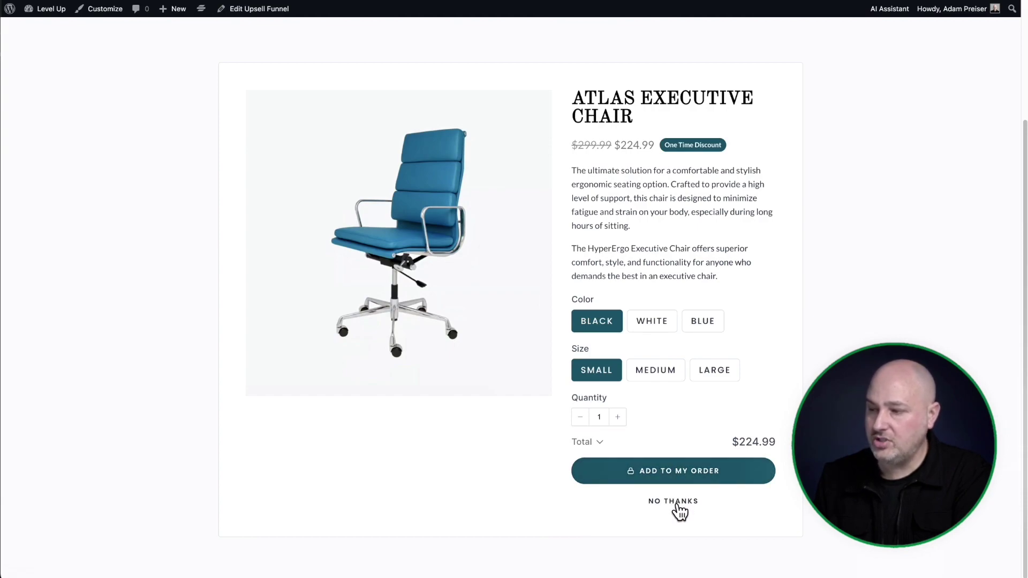
# - Add the Atlas Executive Chair, then the HyperLight Industrial Desk Lamp ($67.49), to the order
pyautogui.click(673, 474)
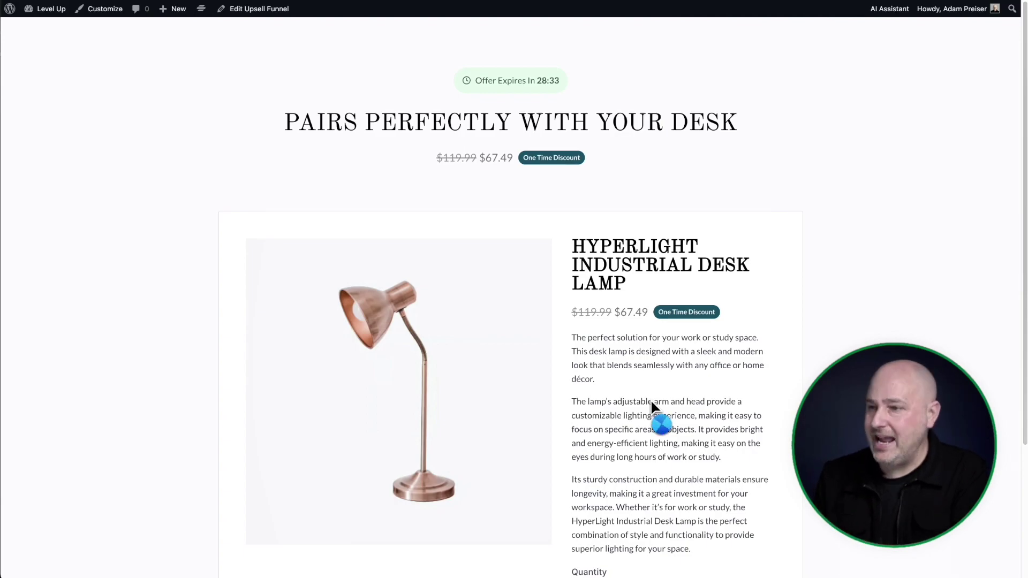
pyautogui.moveTo(295, 123); pyautogui.dragTo(740, 134)
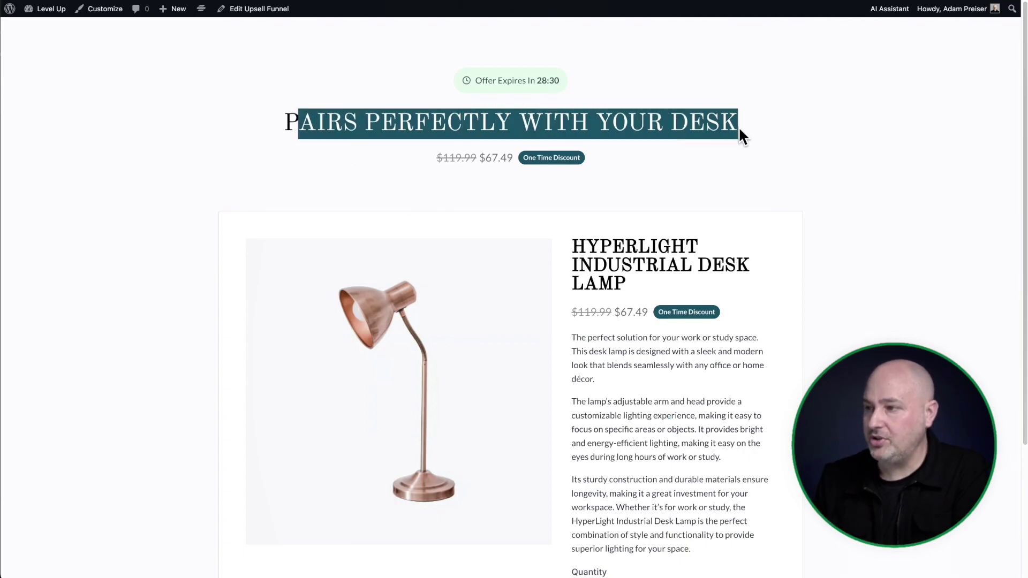
pyautogui.click(664, 150)
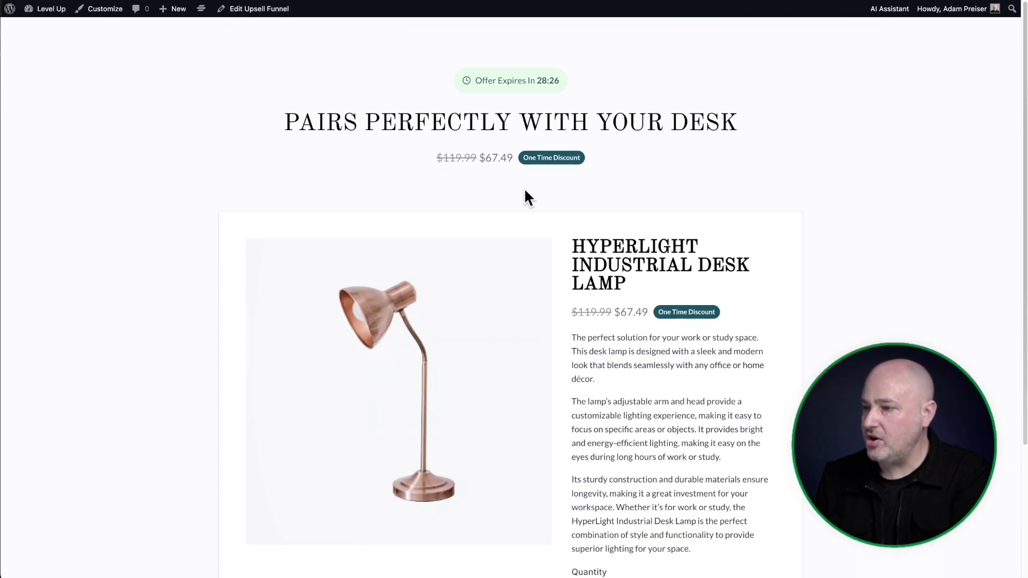
pyautogui.scroll(-3, 526, 192)
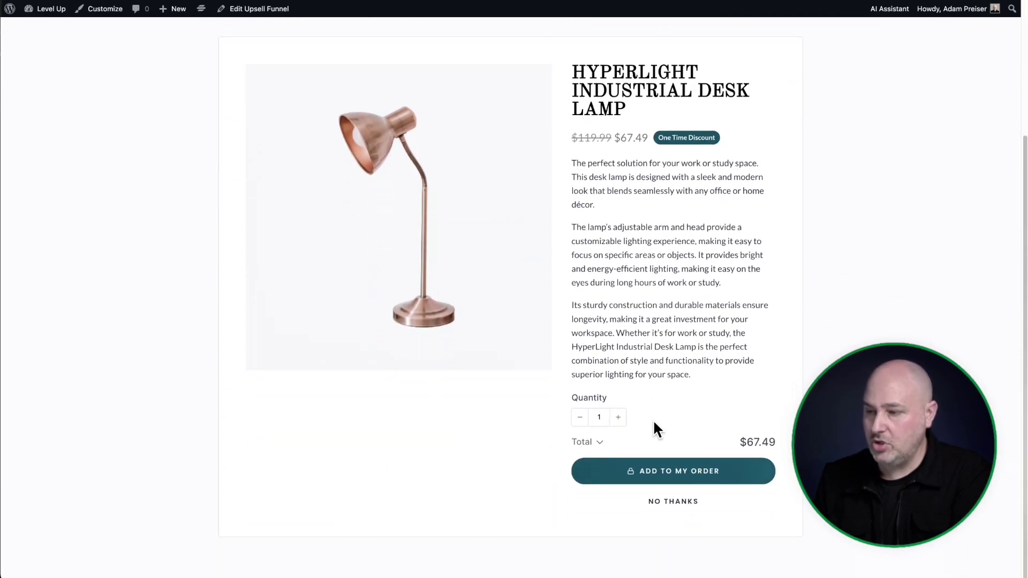
pyautogui.click(668, 476)
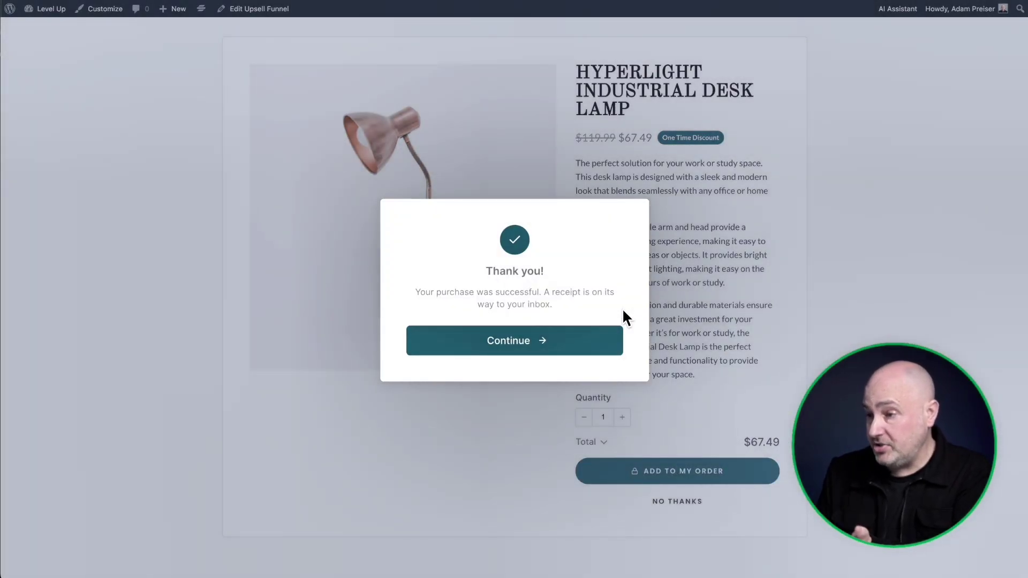
# - Open the latest order from the confirmation and highlight the chair's Bundle Discount line
pyautogui.click(543, 343)
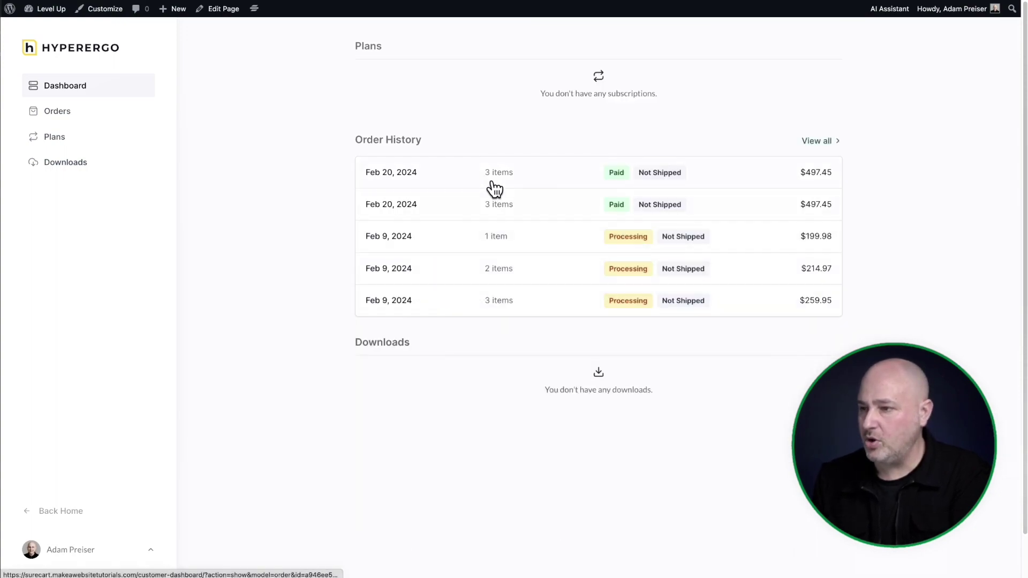
pyautogui.click(514, 185)
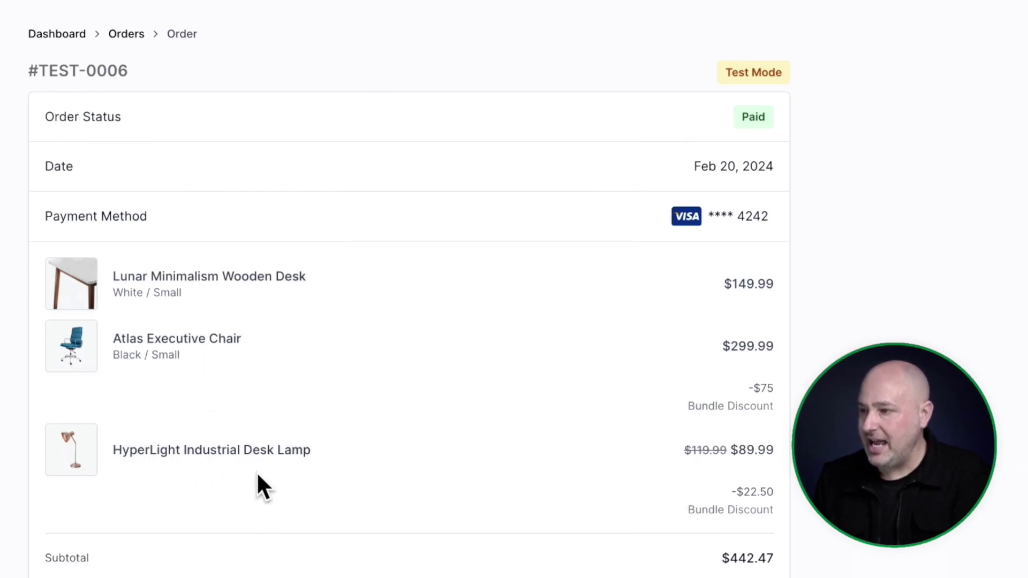
pyautogui.moveTo(688, 406); pyautogui.dragTo(774, 407)
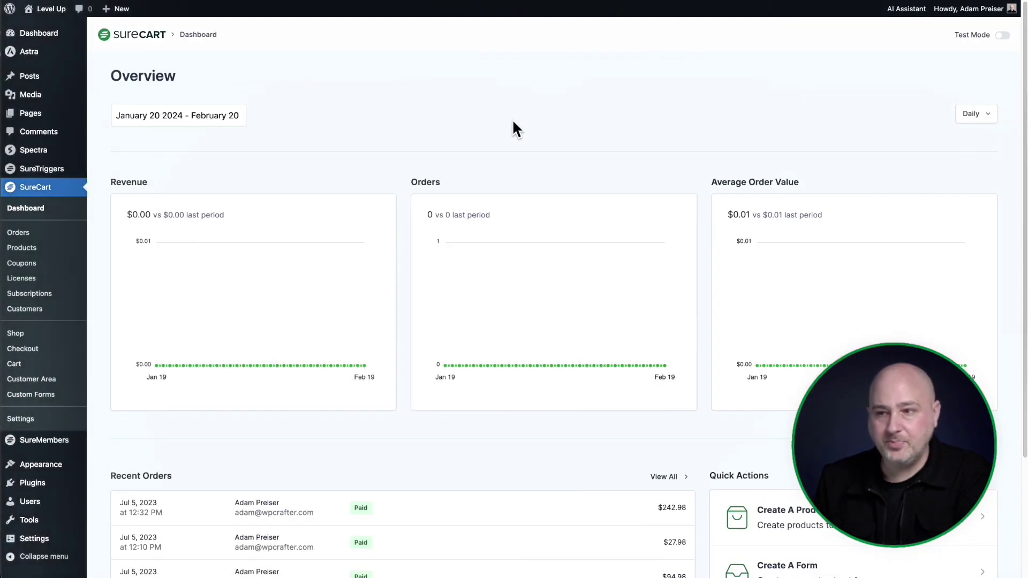
# - Open Chair Upsells under Products > Upsells and scroll through Display Conditions and Post Purchase Offer
pyautogui.click(27, 250)
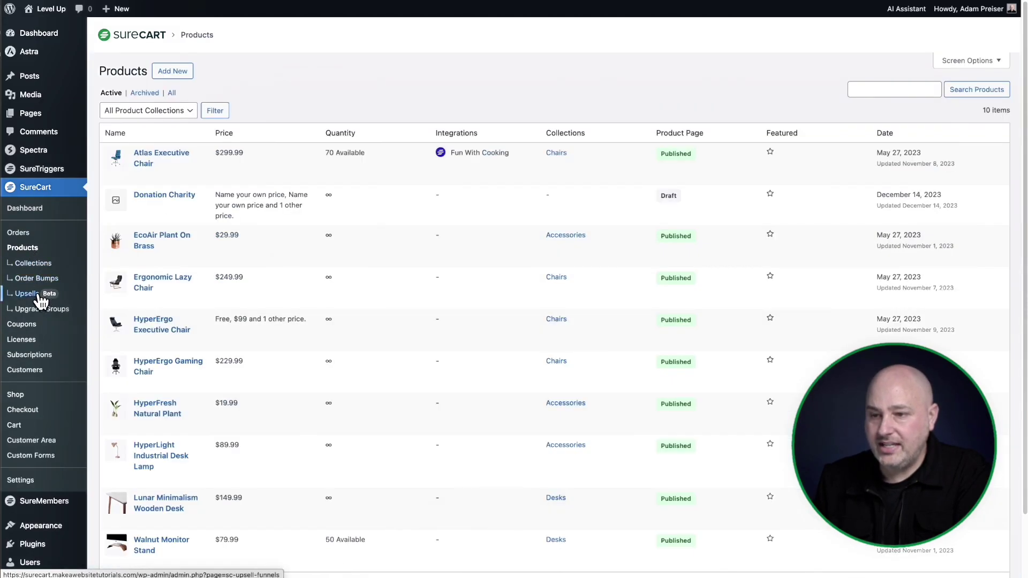
pyautogui.click(32, 294)
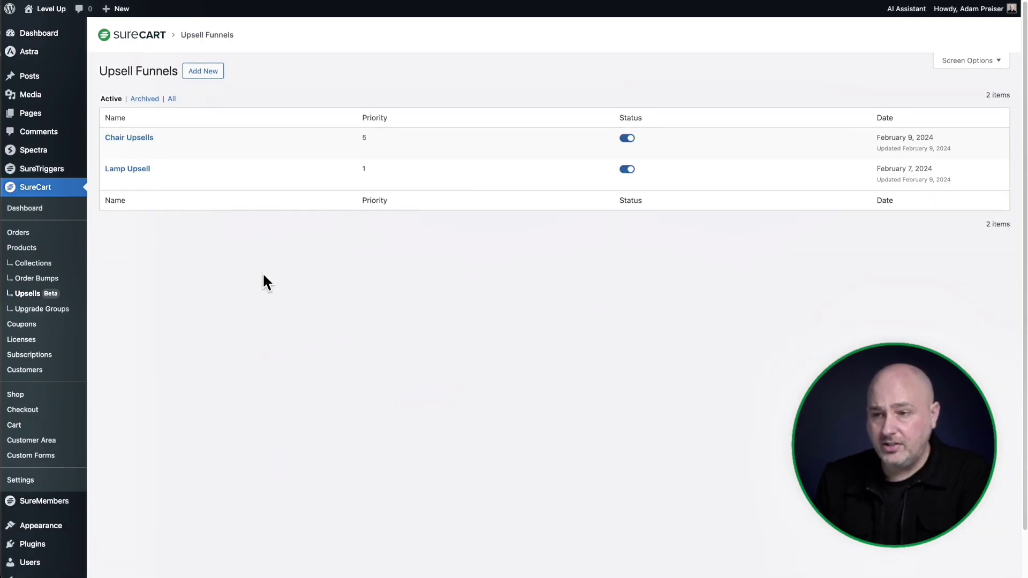
pyautogui.click(133, 140)
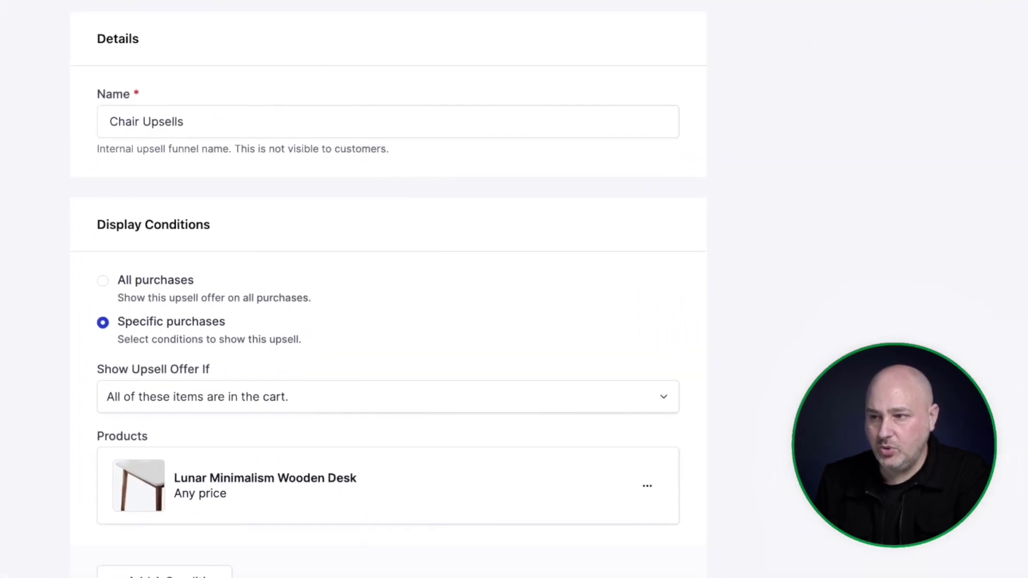
pyautogui.scroll(-3, 48, 299)
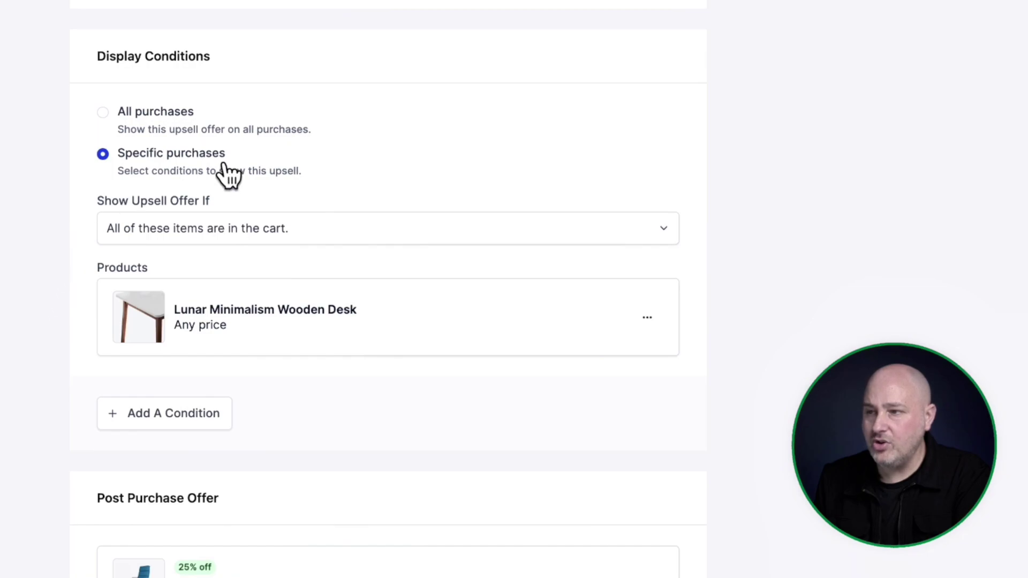
pyautogui.scroll(-1, 14, 155)
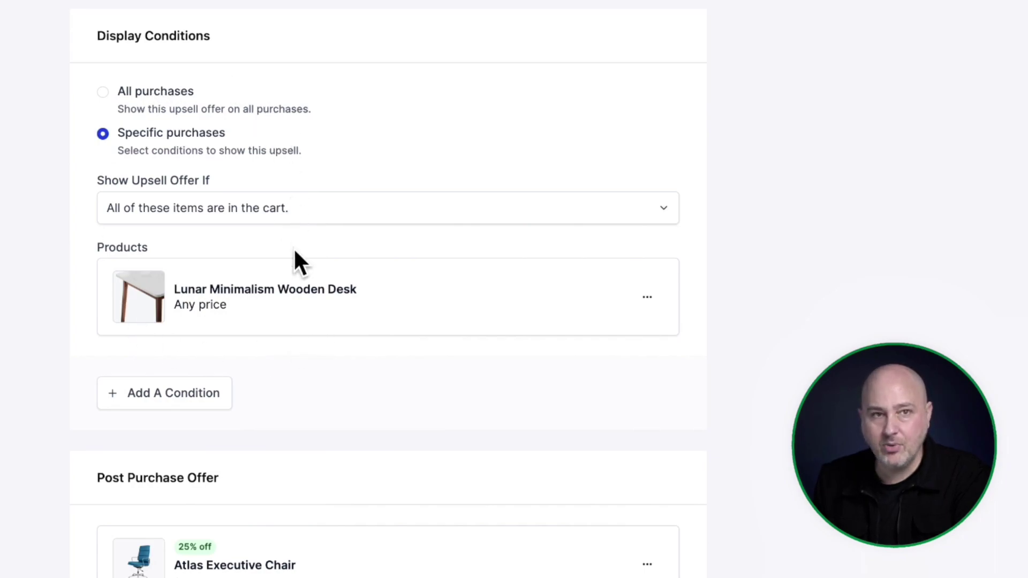
pyautogui.scroll(-8, 294, 245)
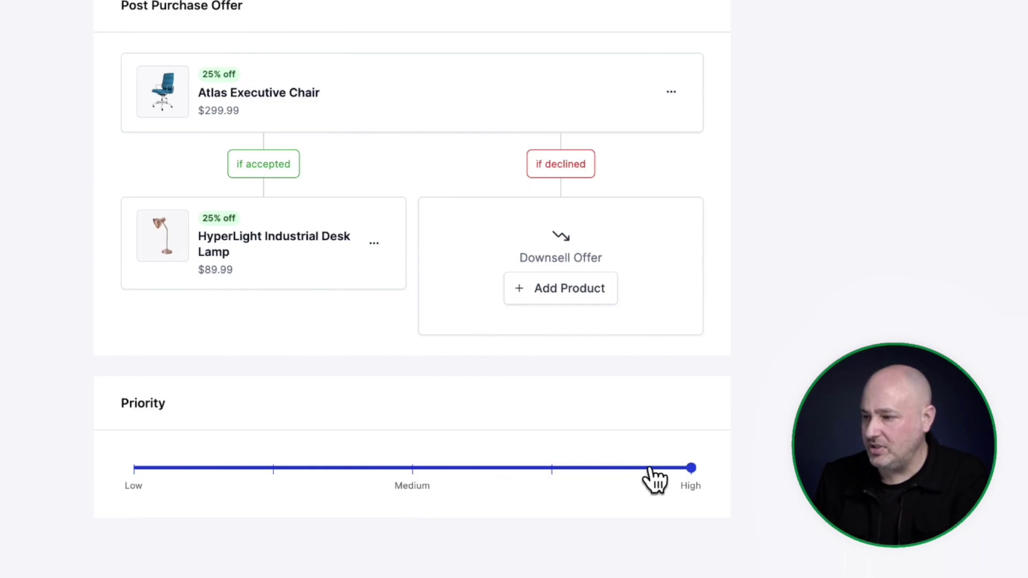
pyautogui.moveTo(692, 469); pyautogui.dragTo(766, 478)
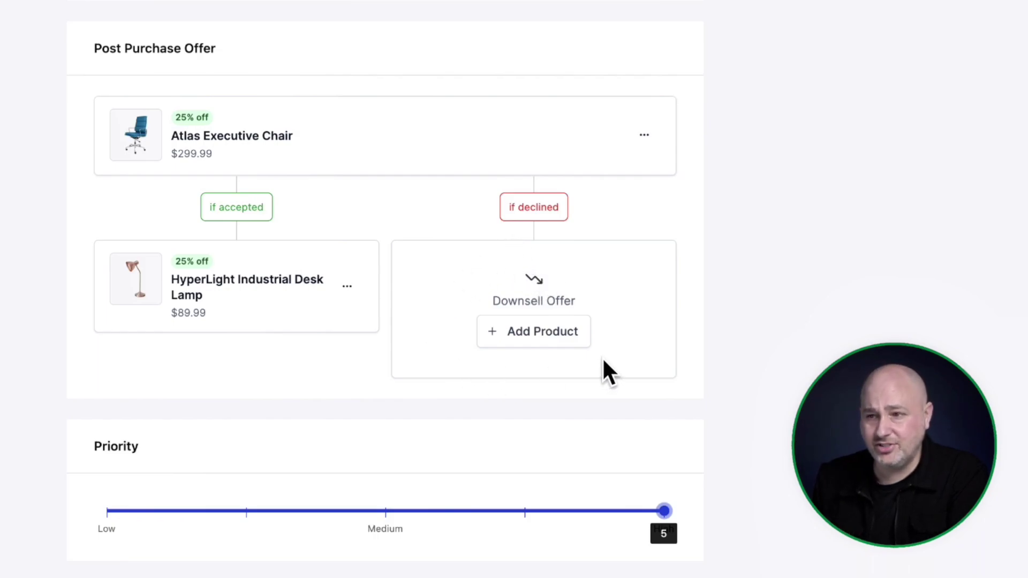
# - Start a downsell offer for declines and dismiss the product price search without choosing
pyautogui.click(527, 331)
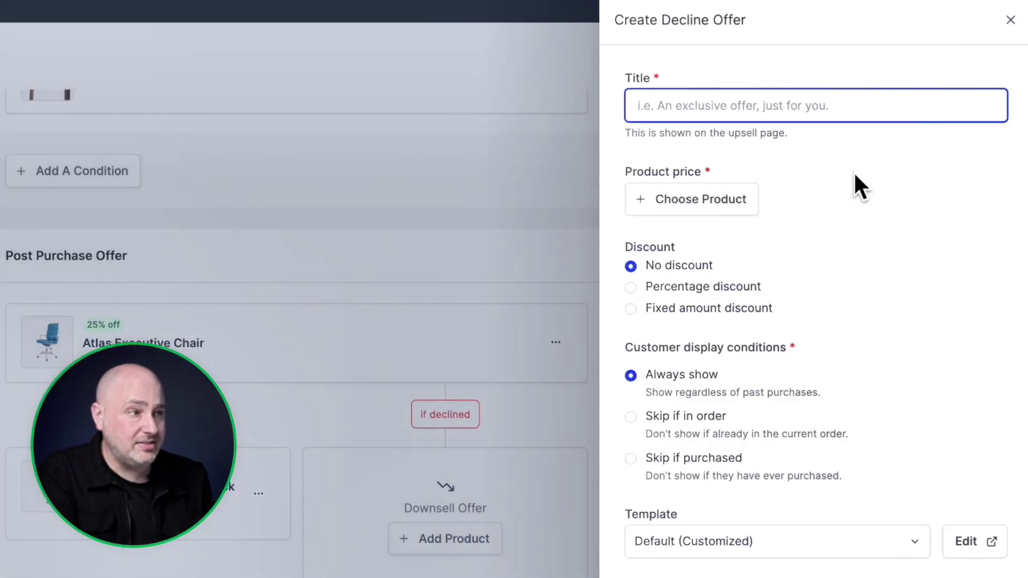
pyautogui.click(850, 194)
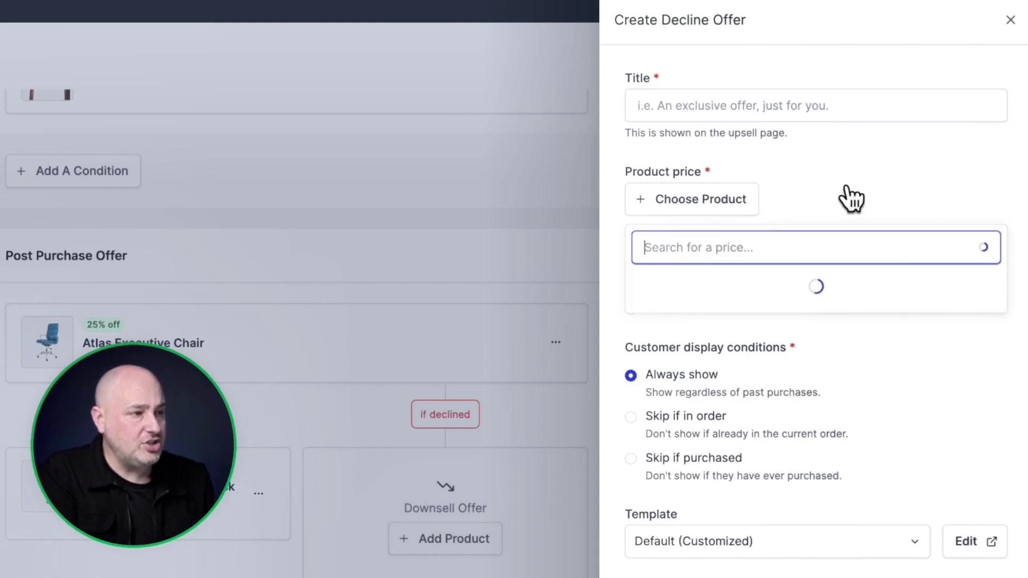
pyautogui.click(807, 221)
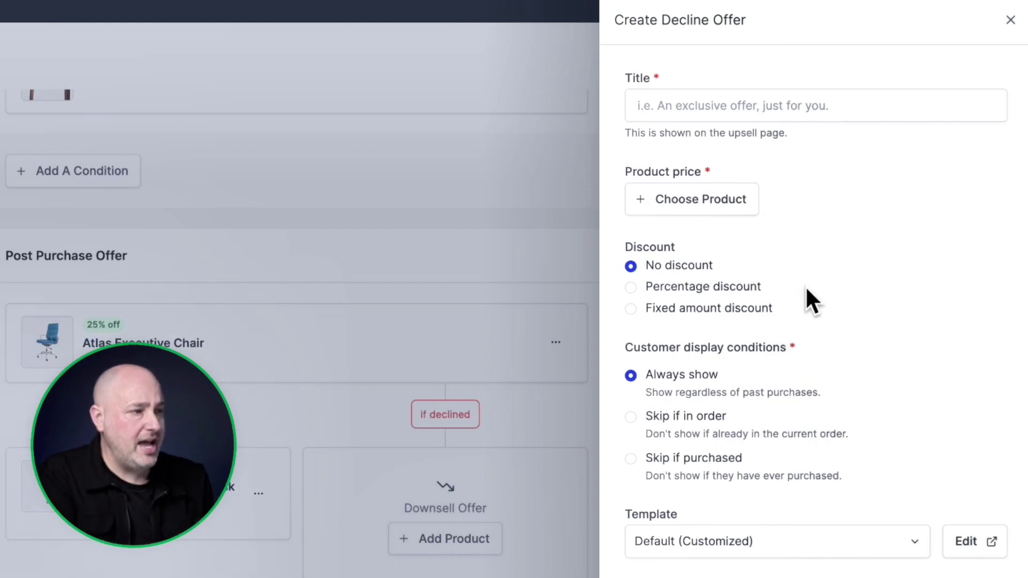
# - Try Percentage and Fixed amount discounts, then settle on No discount
pyautogui.click(735, 289)
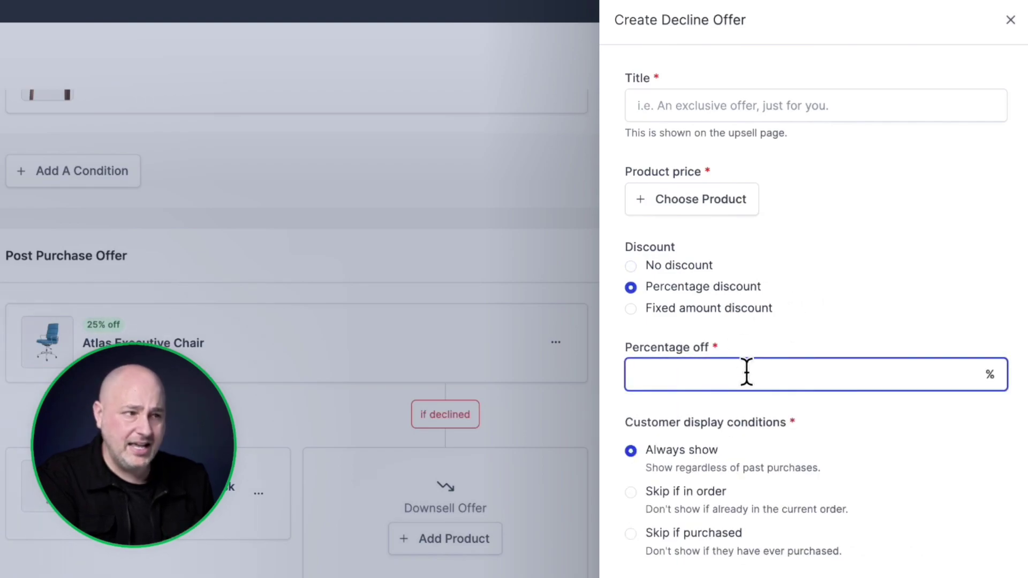
pyautogui.click(717, 313)
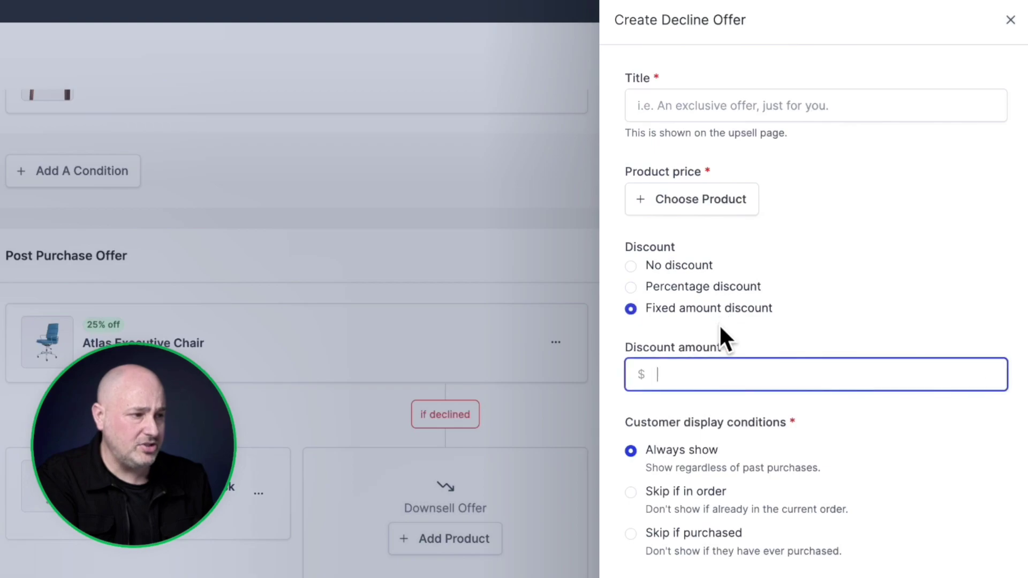
pyautogui.click(675, 268)
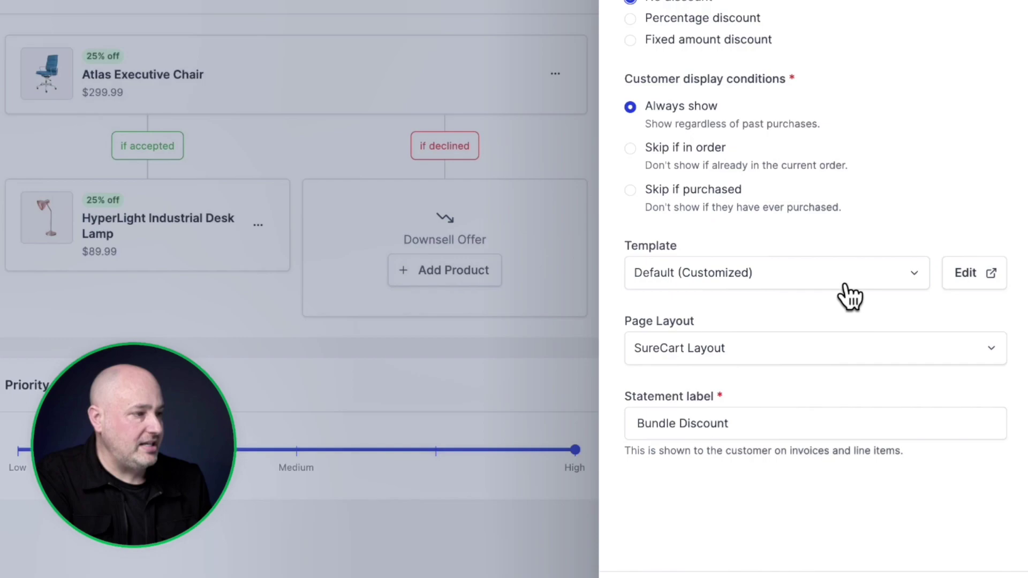
# - Keep Default (Customized) selected in the upsell Template dropdown
pyautogui.click(914, 281)
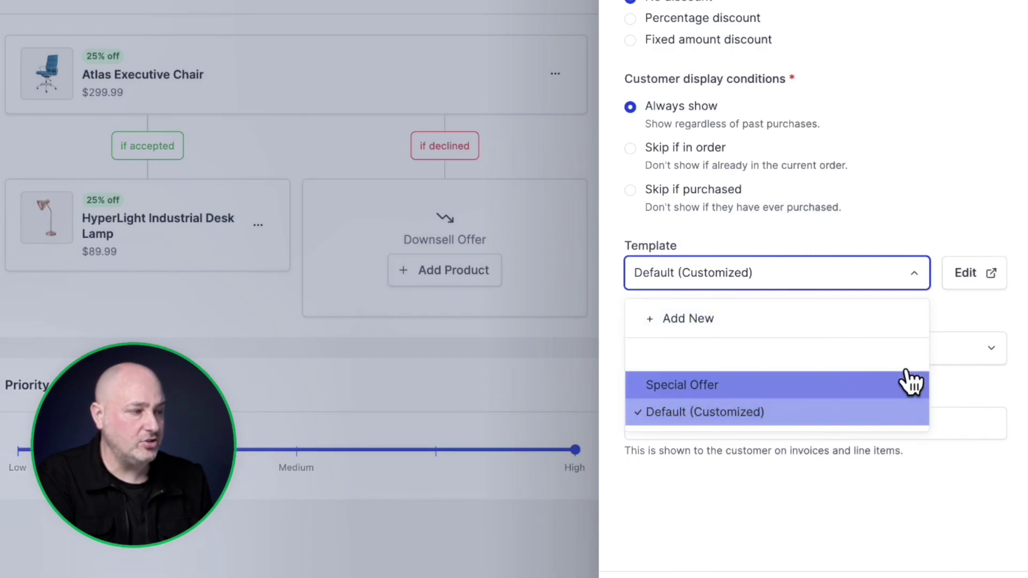
pyautogui.click(1025, 369)
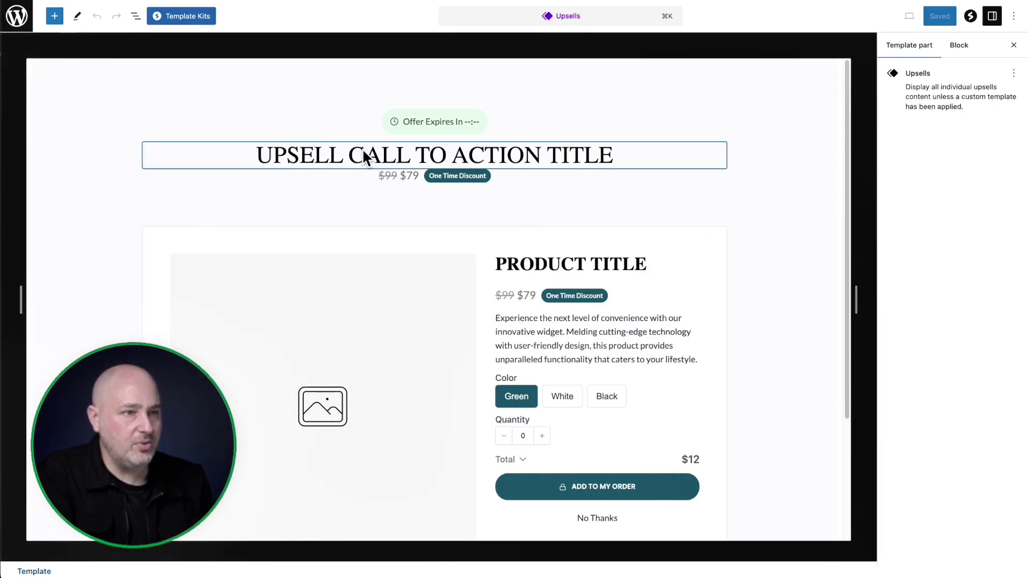
# - In List View, expand Group, Upsell, nested Groups, SureCart Columns and both Column rows
pyautogui.click(135, 18)
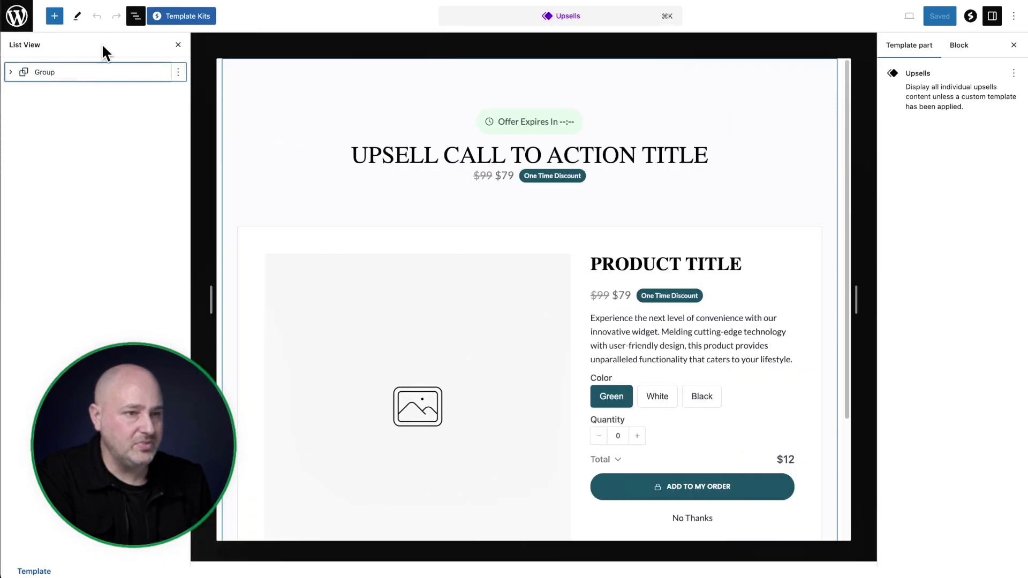
pyautogui.click(10, 71)
pyautogui.click(23, 92)
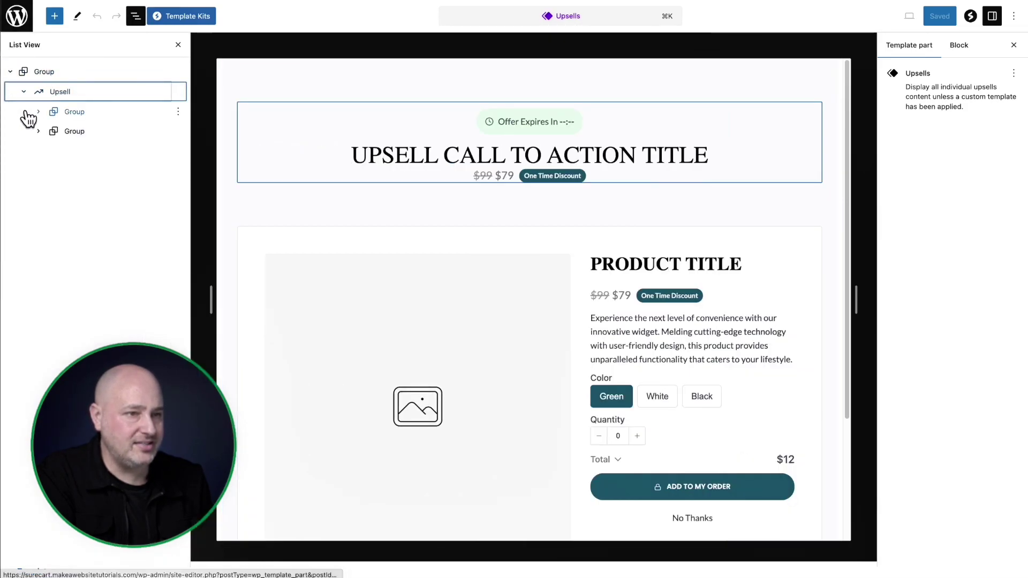
pyautogui.click(38, 112)
pyautogui.click(39, 189)
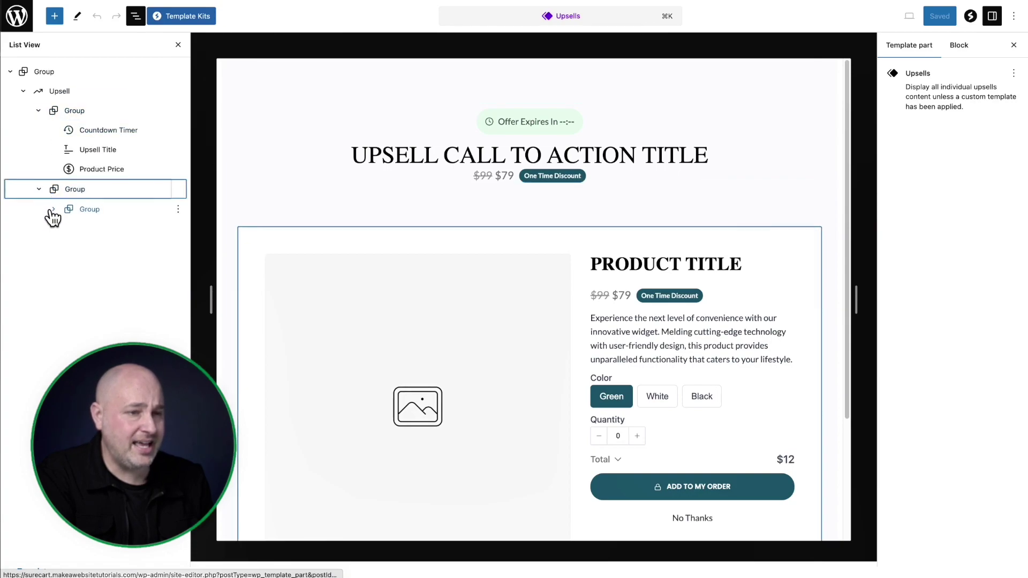
pyautogui.click(53, 209)
pyautogui.click(69, 228)
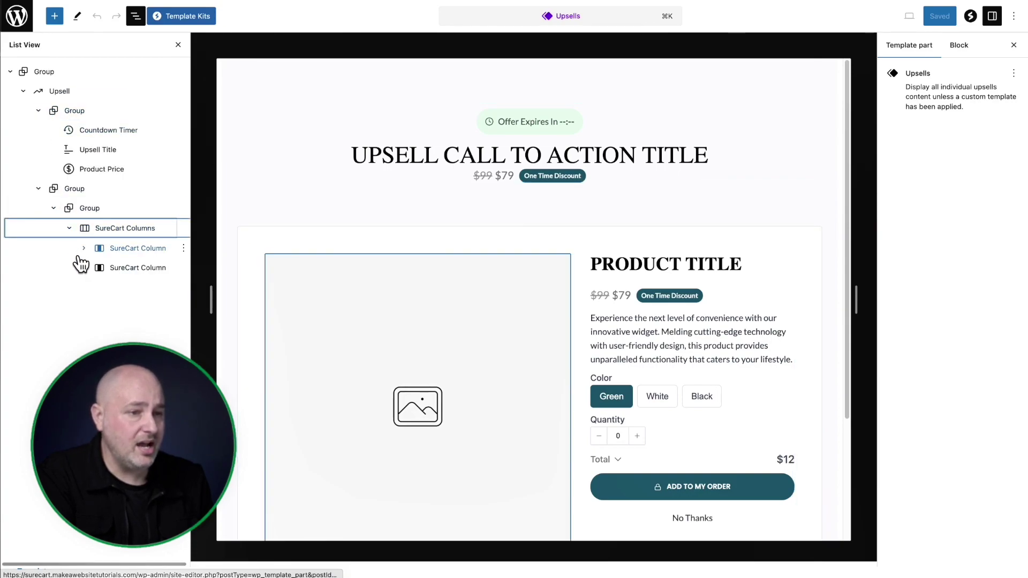
pyautogui.click(84, 267)
pyautogui.click(84, 248)
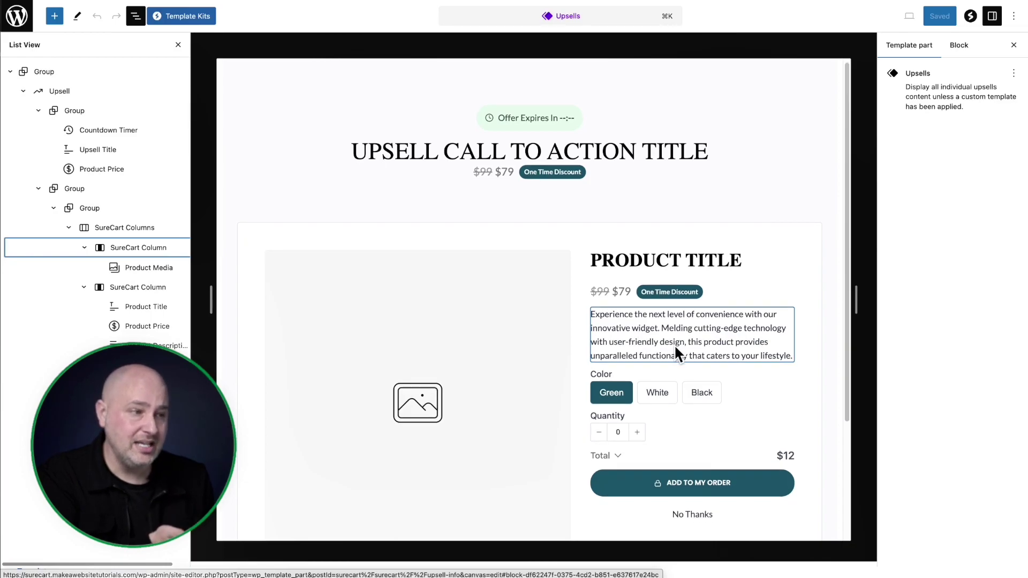
pyautogui.scroll(-3, 673, 345)
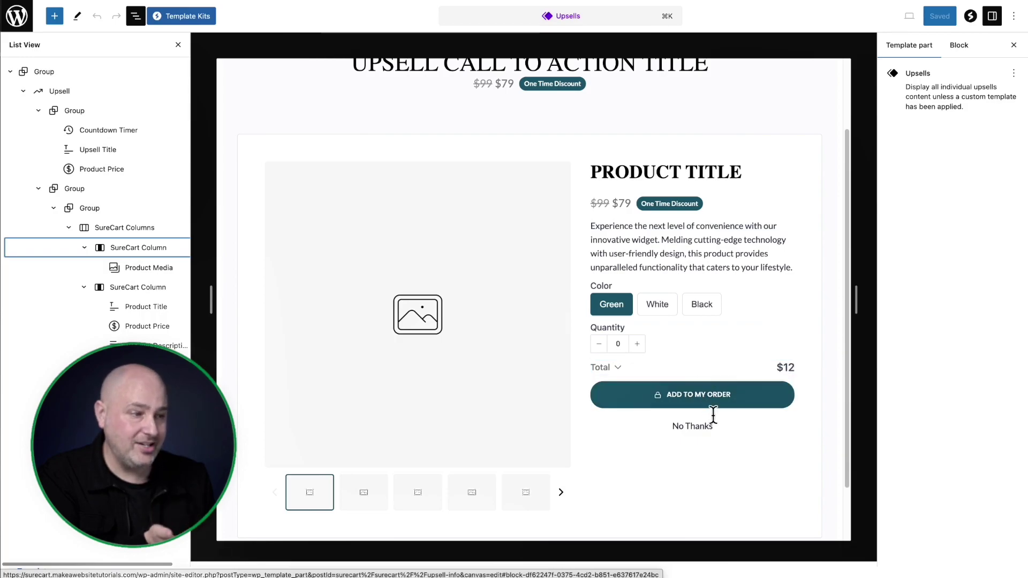
# - Delete the Quantity block from the template's product section via its options menu
pyautogui.click(678, 345)
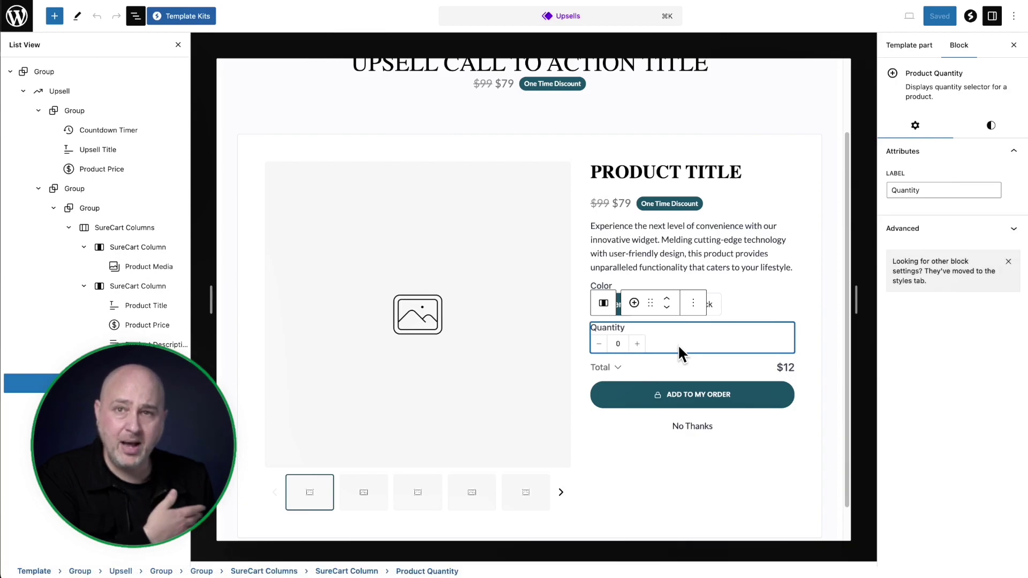
pyautogui.click(693, 304)
pyautogui.click(728, 561)
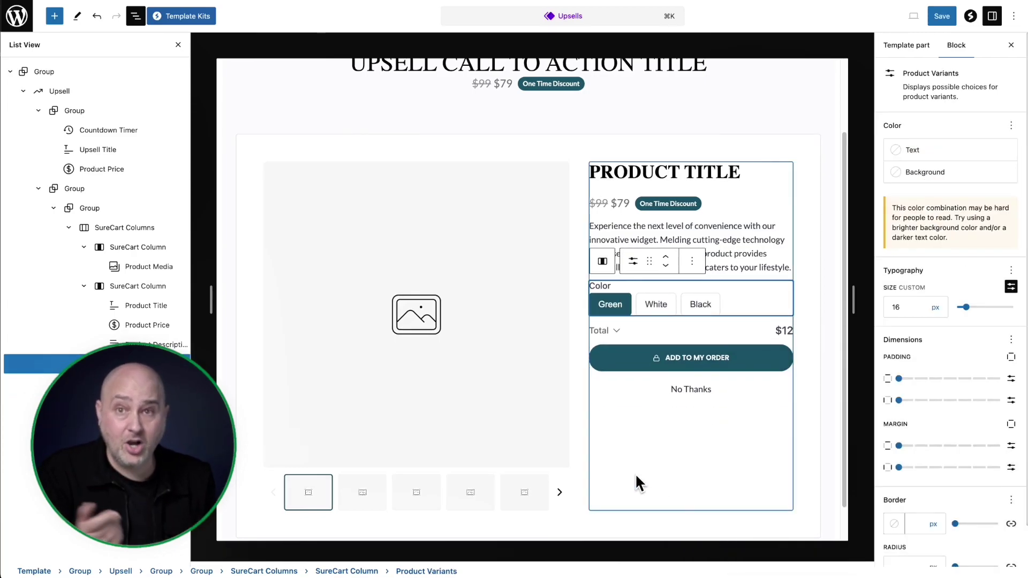
pyautogui.scroll(3, 627, 453)
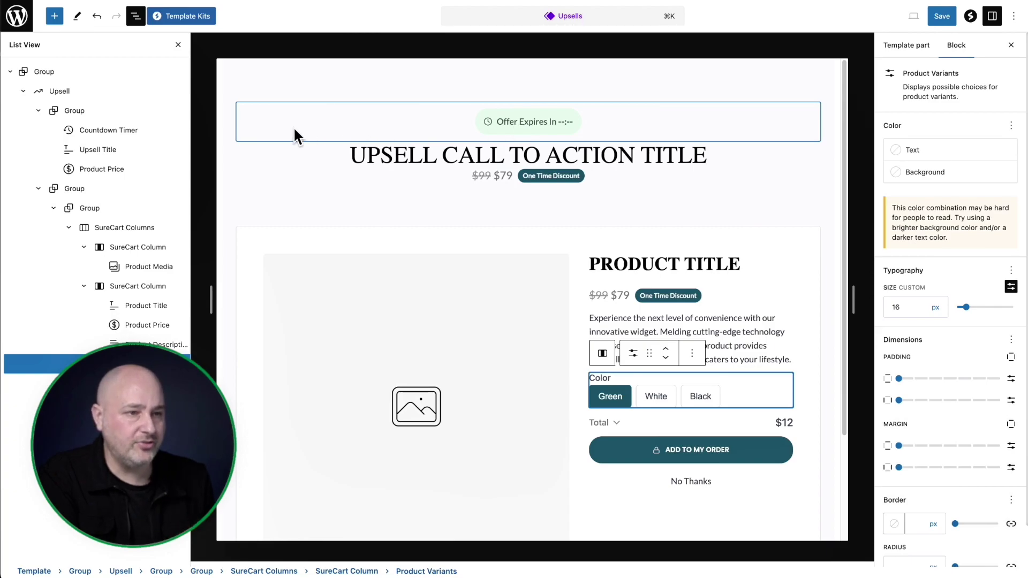
# - Prefix the Countdown Timer's Offer Expires Label with 'Special' to read 'Special Offer Expires In'
pyautogui.click(122, 135)
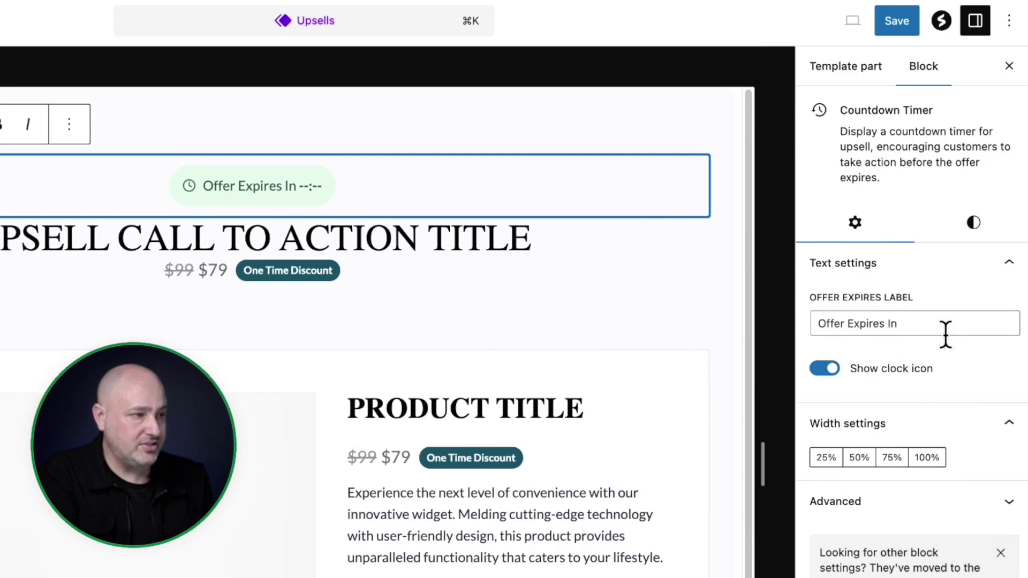
pyautogui.click(813, 323)
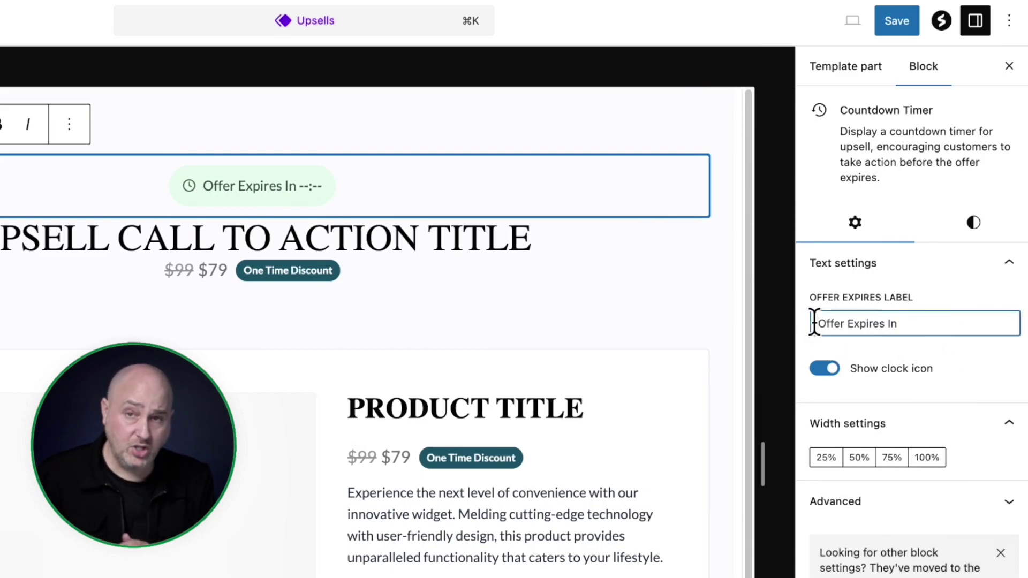
pyautogui.write('Special')
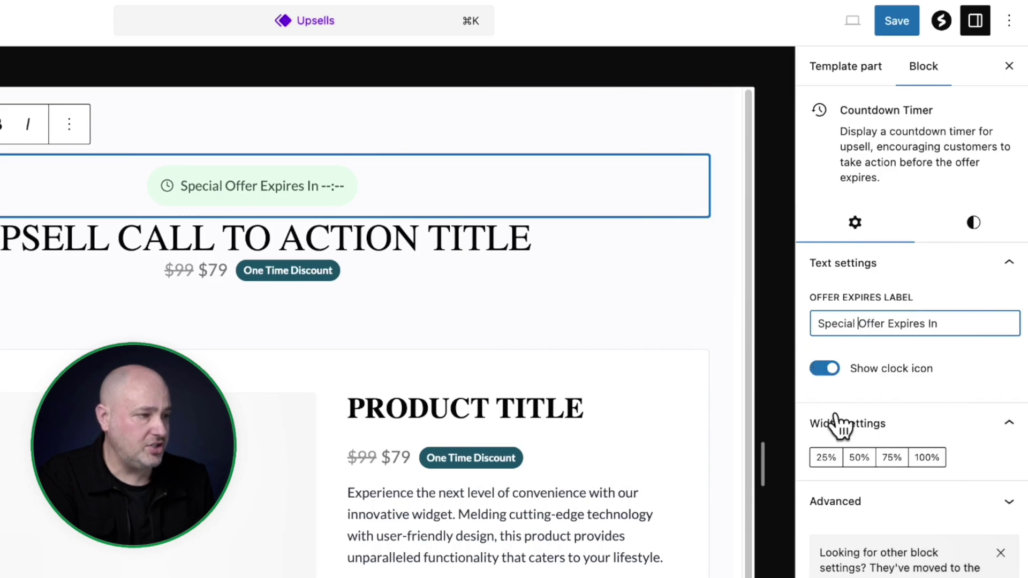
# - Give the countdown timer black text on an amber (#FCB900) background
pyautogui.click(960, 226)
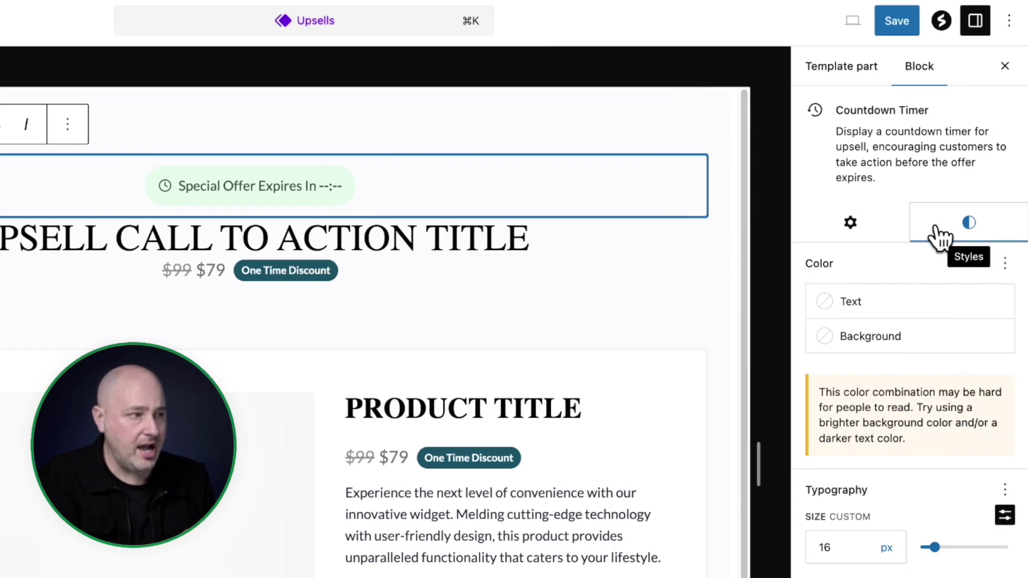
pyautogui.click(855, 304)
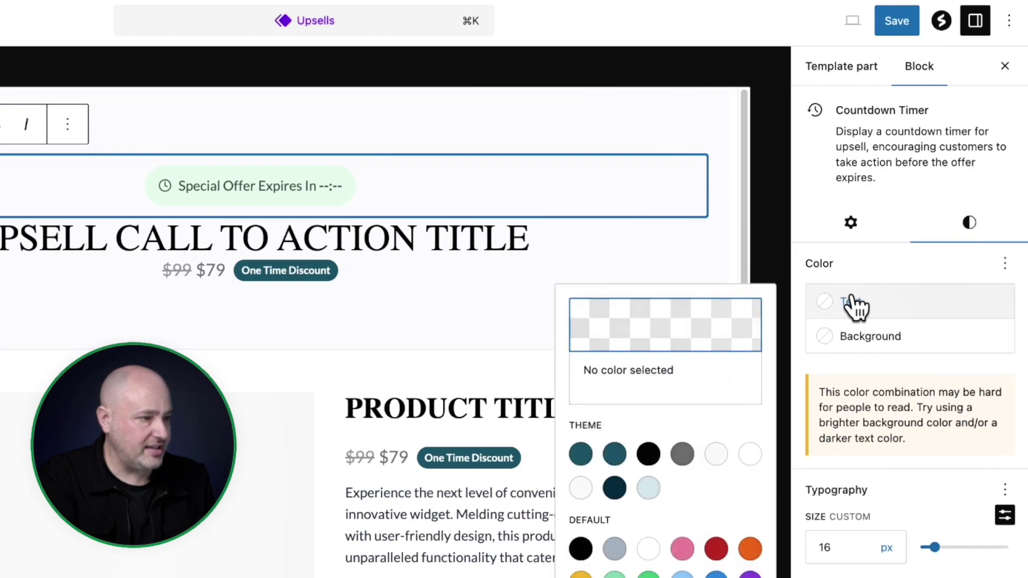
pyautogui.click(580, 548)
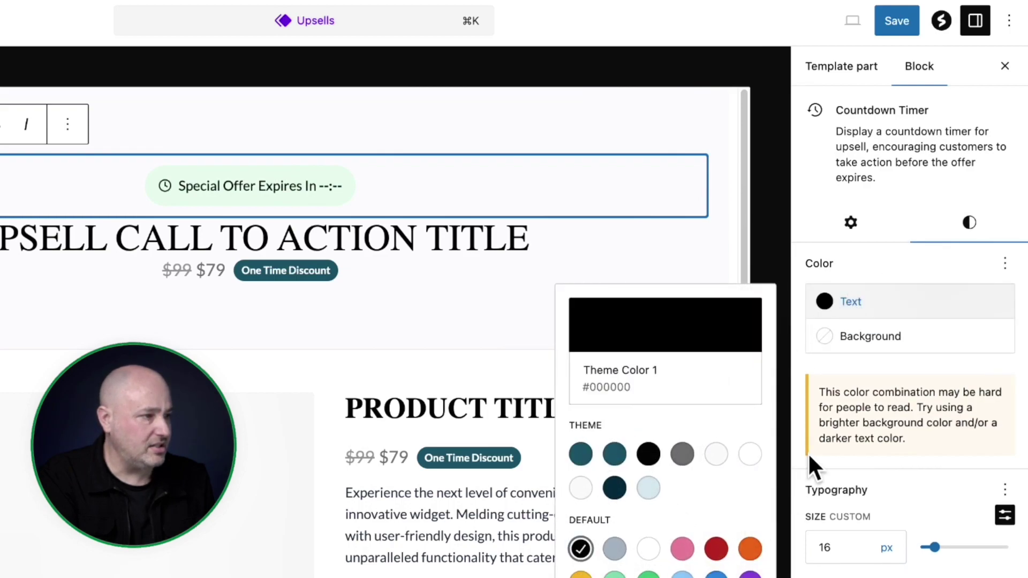
pyautogui.click(879, 346)
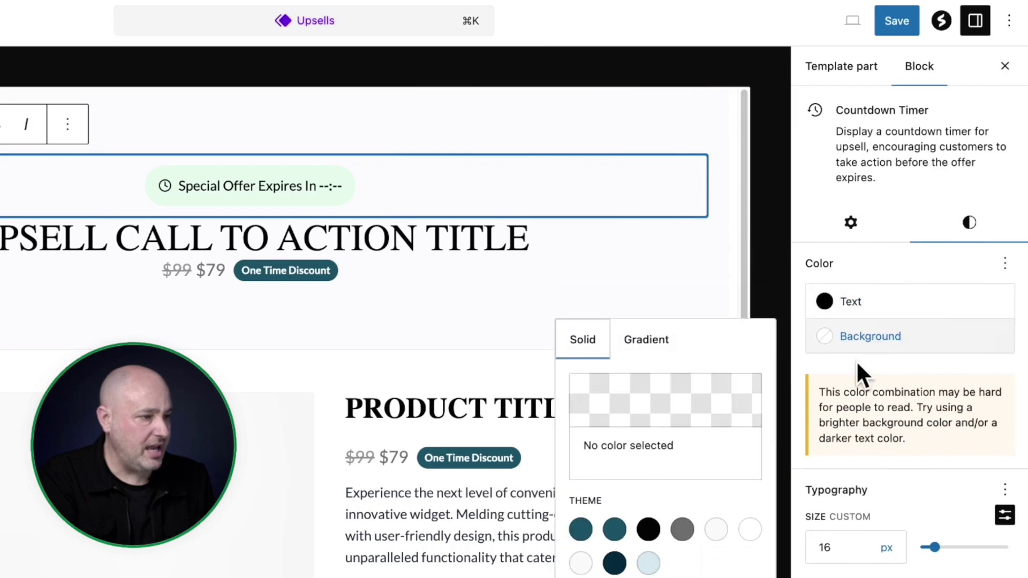
pyautogui.click(581, 575)
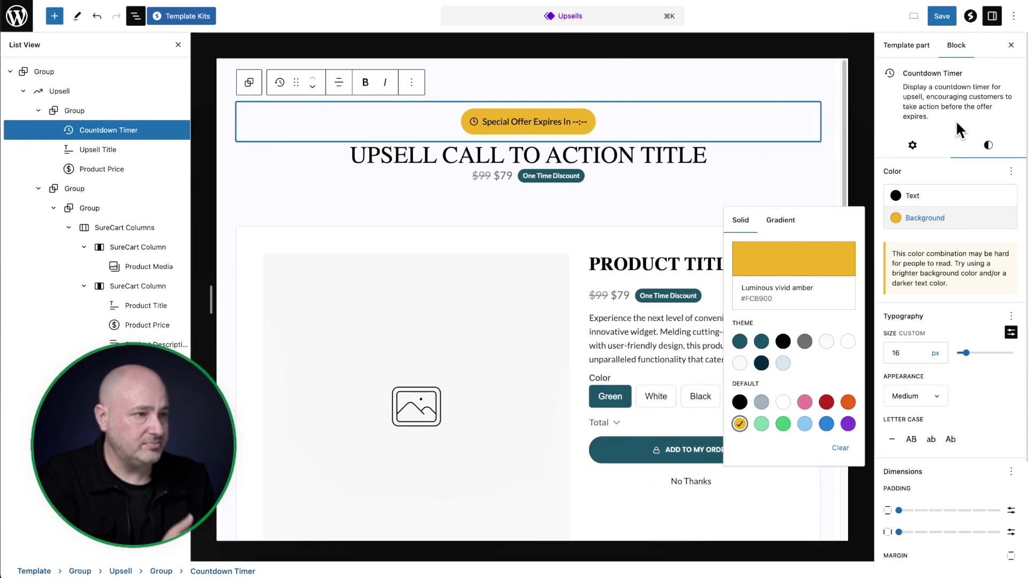
pyautogui.click(921, 188)
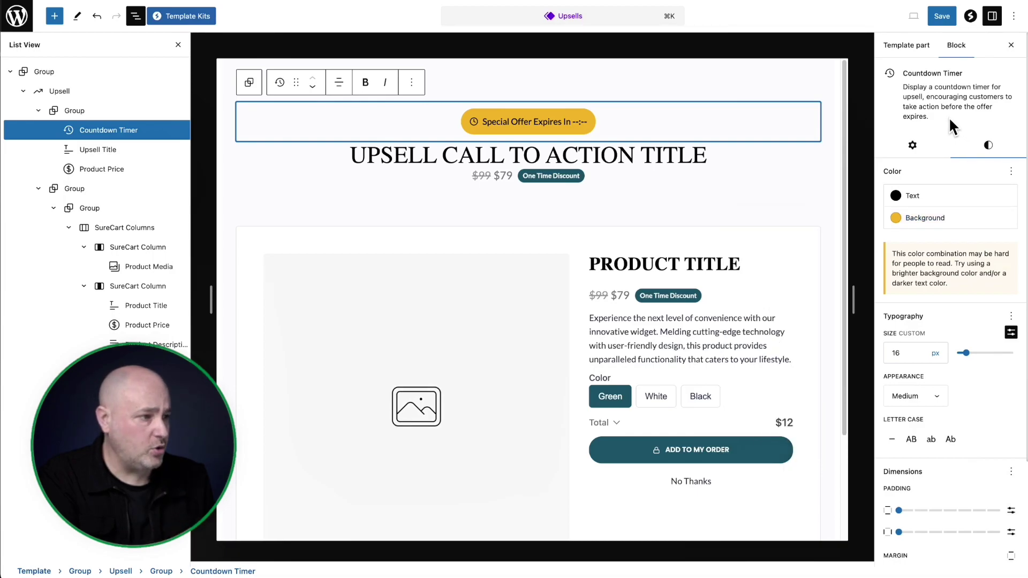
# - Set the countdown badge's font size to 19px
pyautogui.scroll(-5, 940, 142)
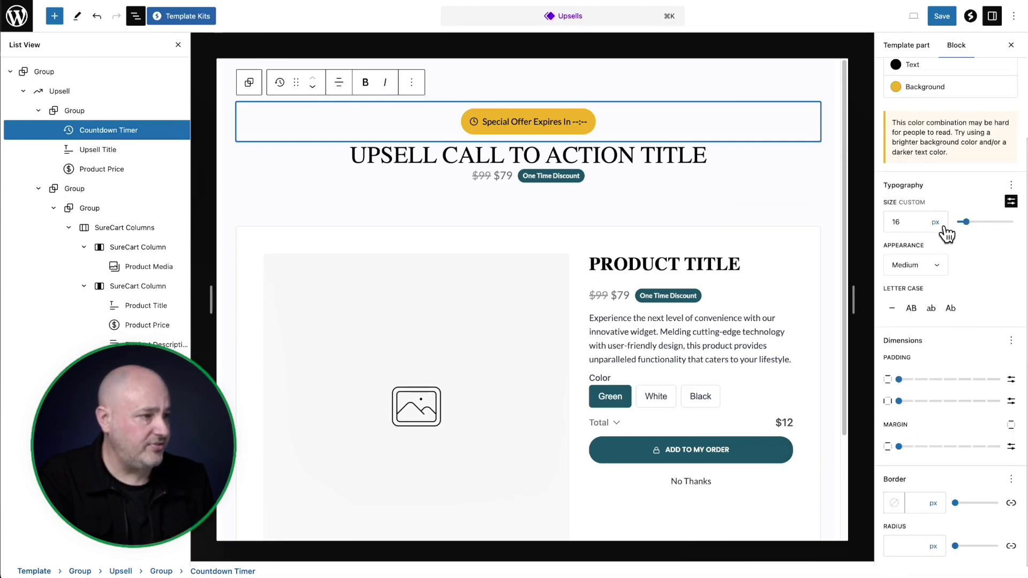
pyautogui.click(909, 222)
pyautogui.press('Up')
pyautogui.press('Up')
pyautogui.press('Up')
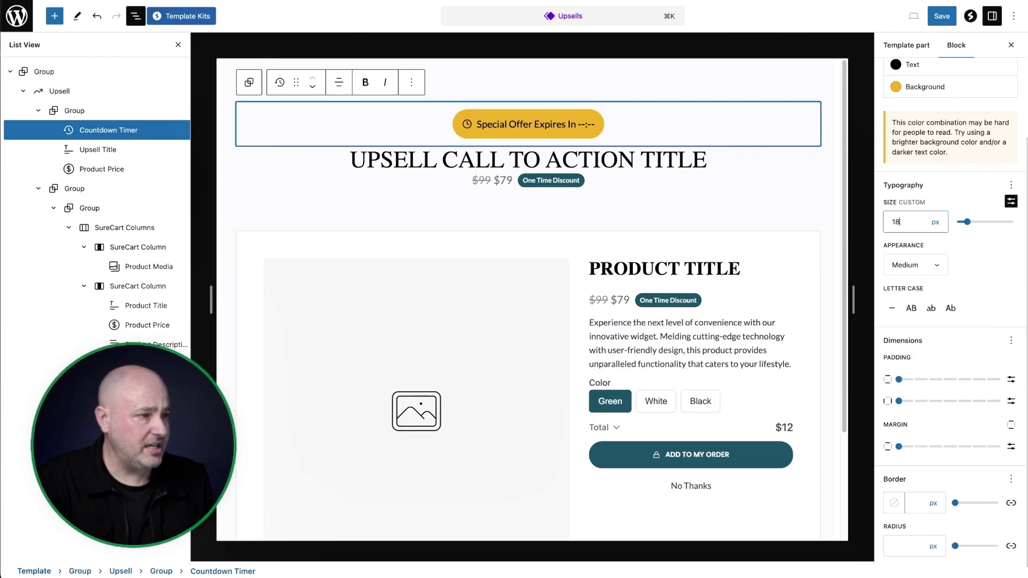
pyautogui.press('Down')
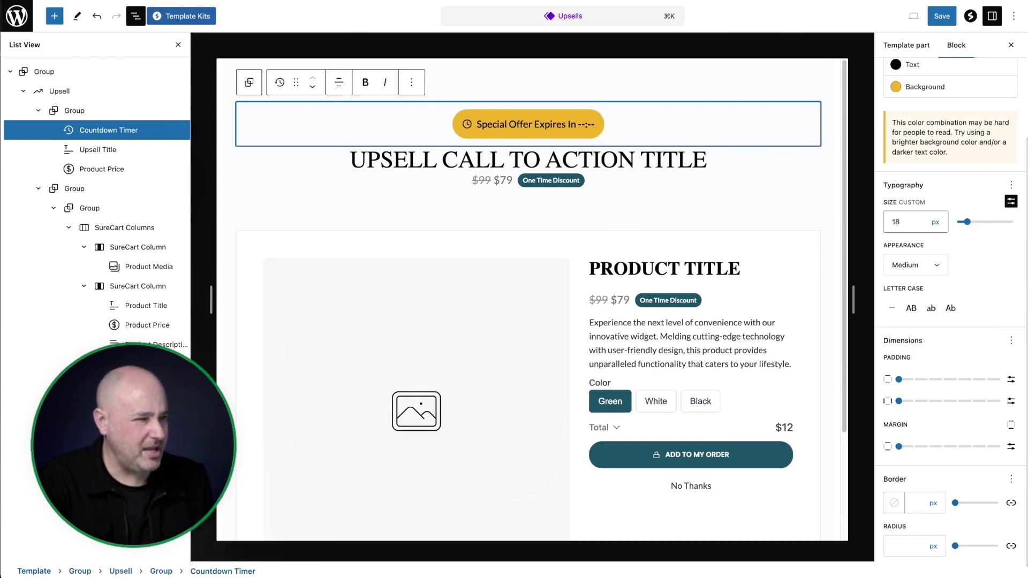
pyautogui.press('Up')
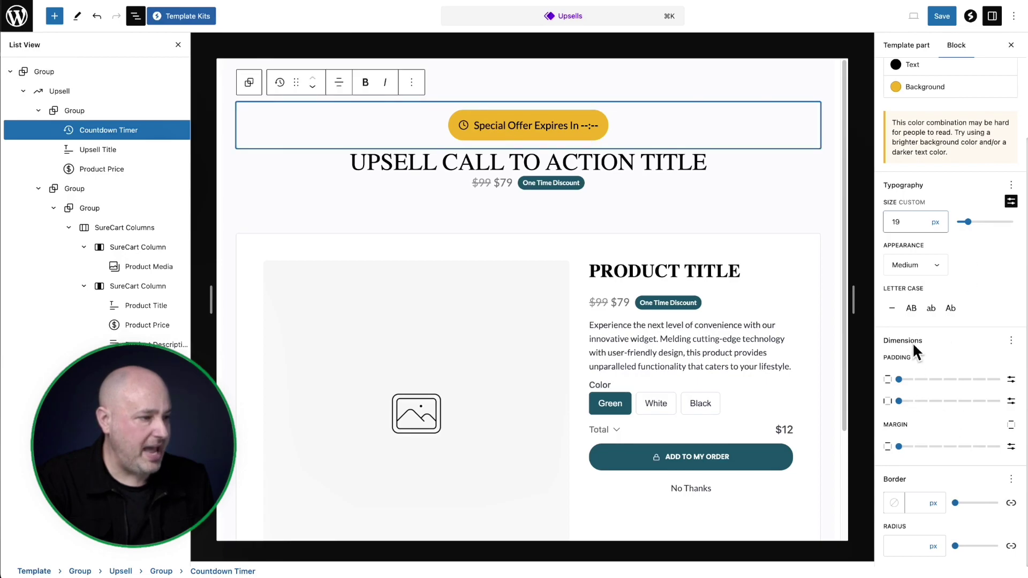
# - Widen the badge's side padding, set corner radius to 10 and border width to 0
pyautogui.moveTo(899, 401); pyautogui.dragTo(977, 401)
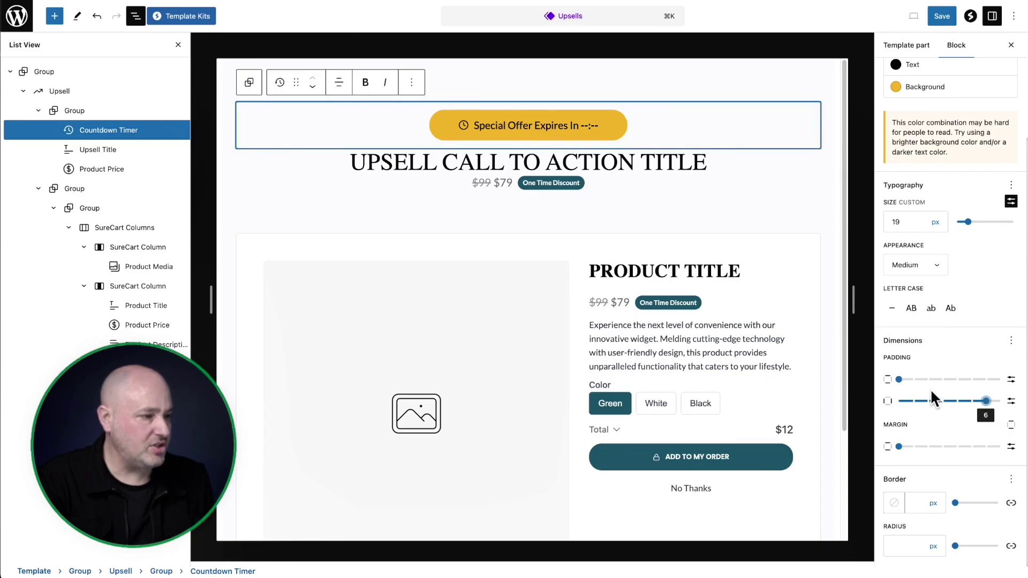
pyautogui.click(904, 546)
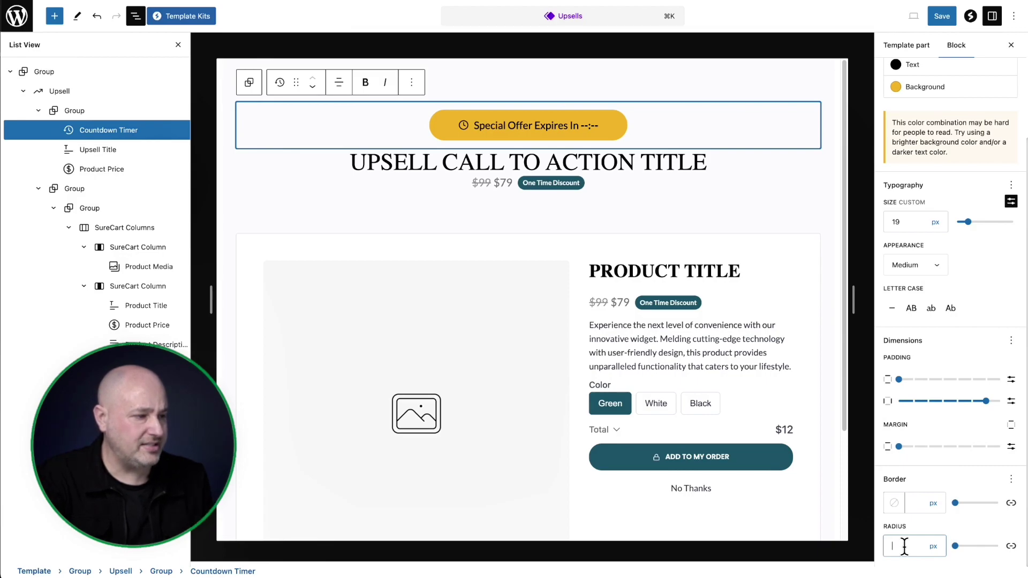
pyautogui.write('10')
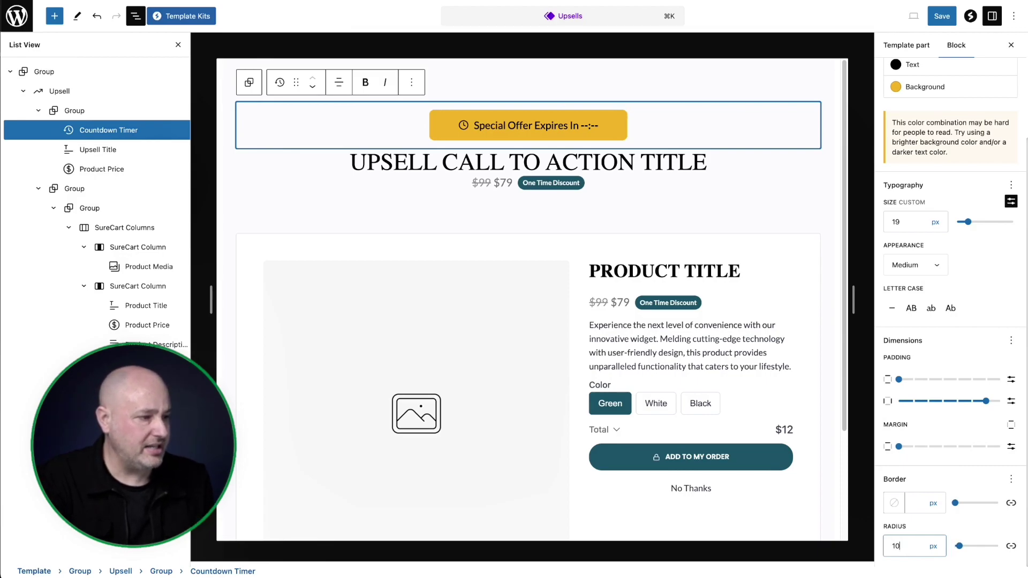
pyautogui.click(915, 504)
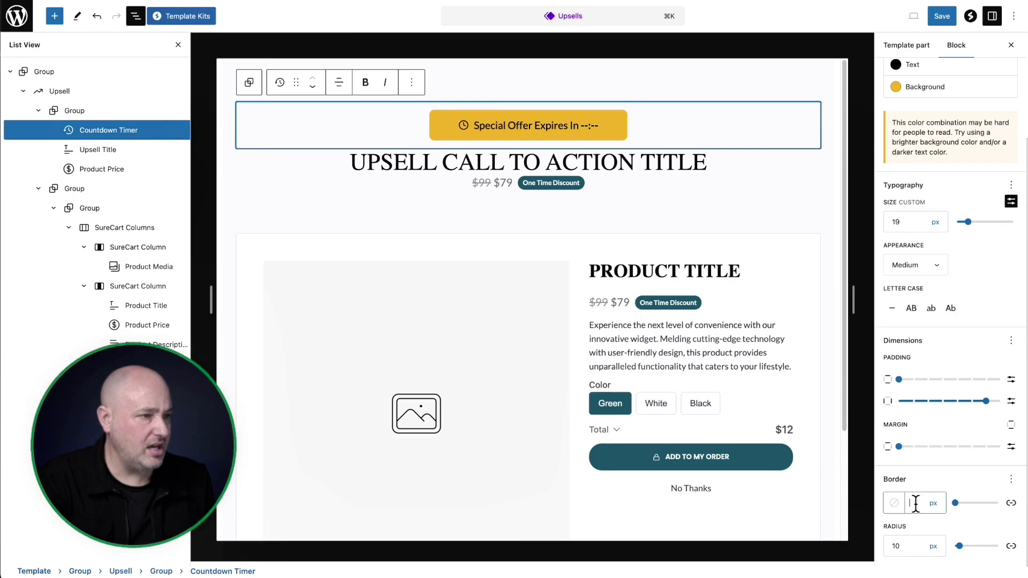
pyautogui.write('1')
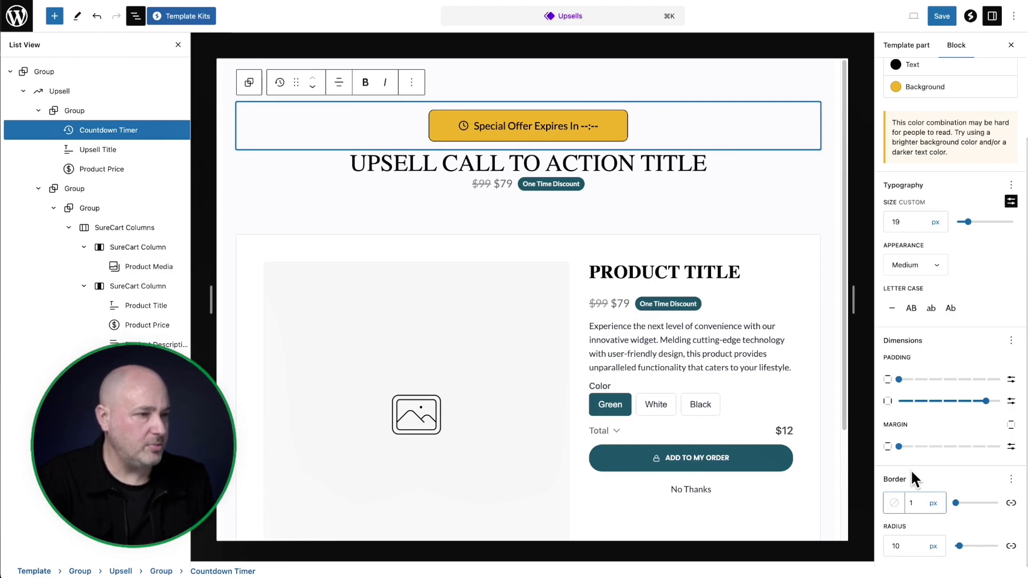
pyautogui.press('Down')
pyautogui.click(918, 477)
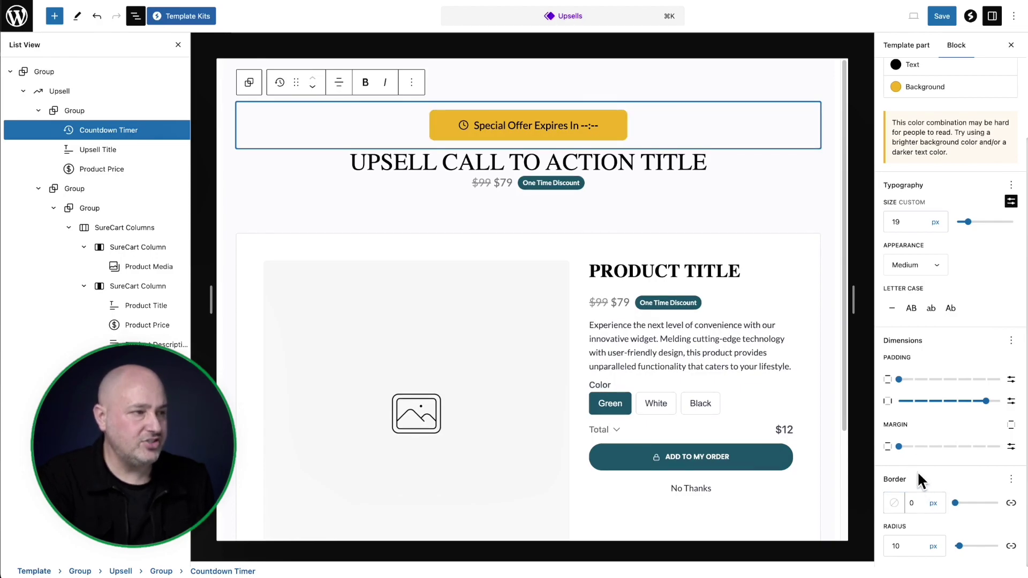
# - Select the Product Price block under the upsell title
pyautogui.click(725, 166)
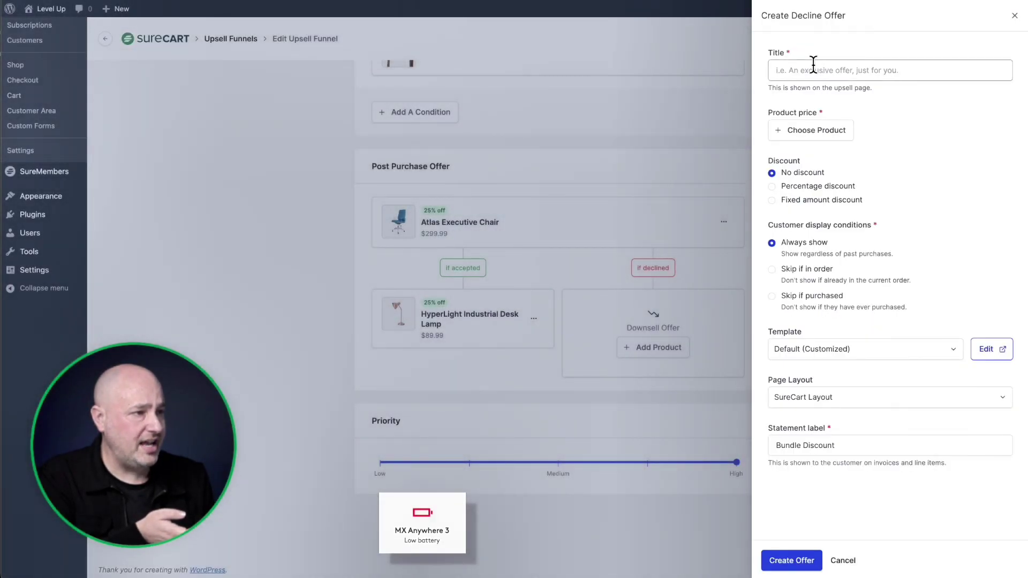
pyautogui.click(811, 70)
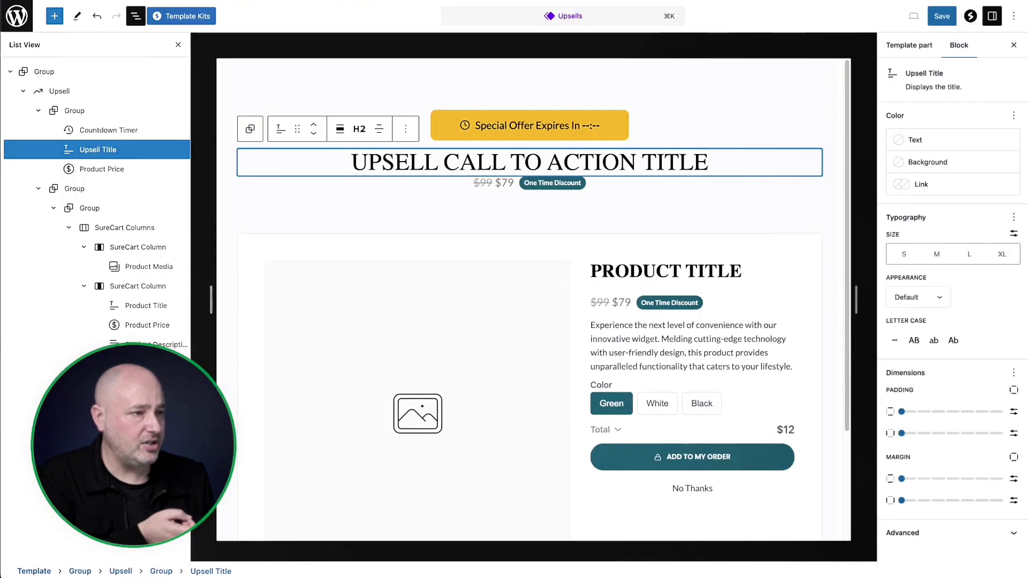
pyautogui.click(611, 188)
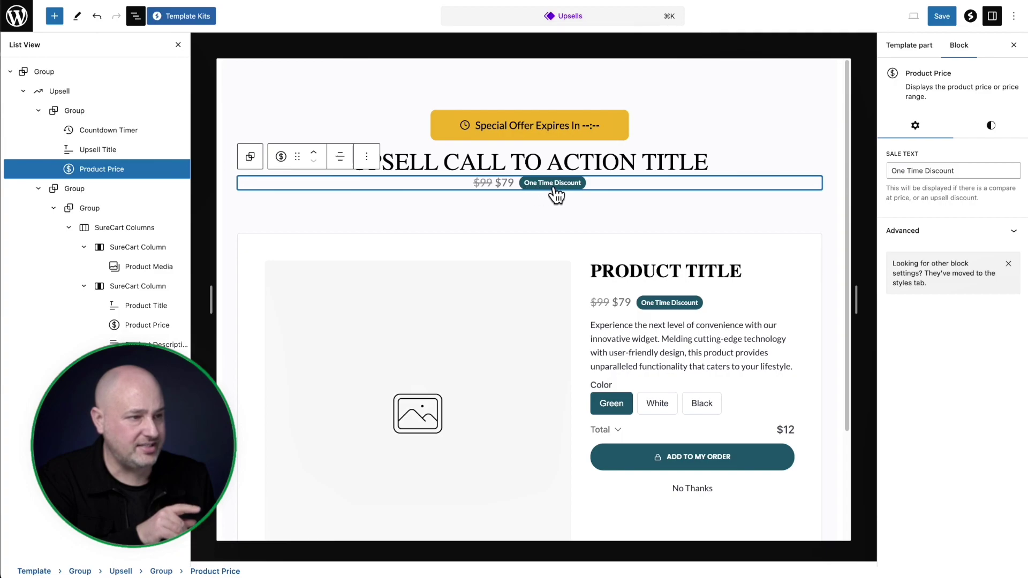
pyautogui.tripleClick(959, 169)
# - Make the price text size L and colour it dark teal (Theme Color 8)
pyautogui.click(989, 128)
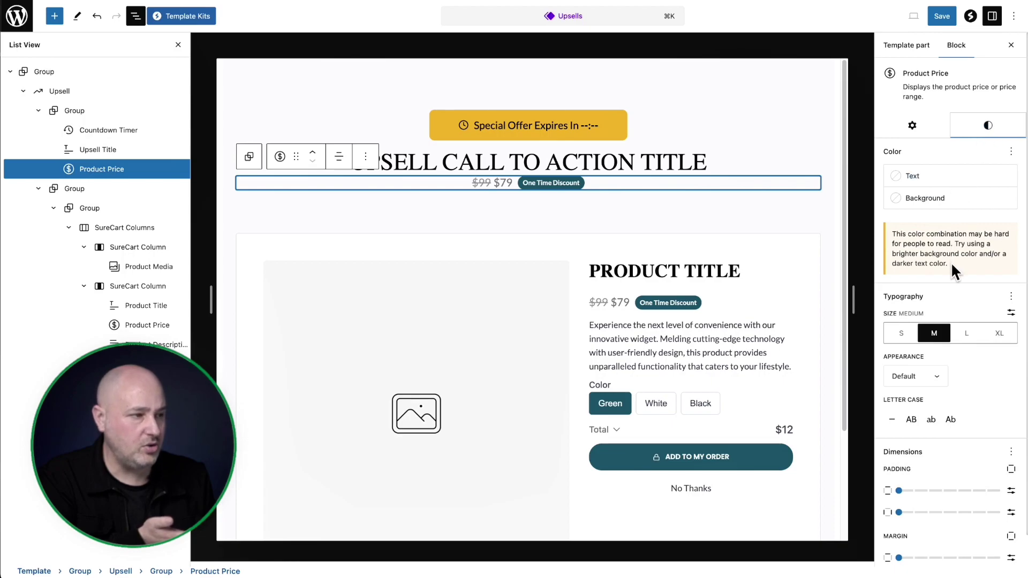
pyautogui.click(966, 335)
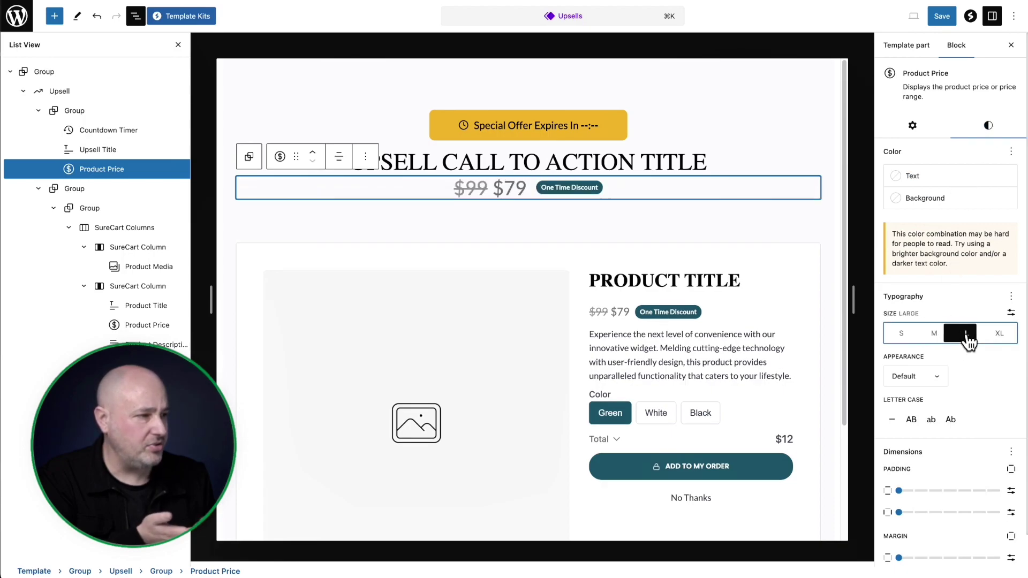
pyautogui.click(910, 176)
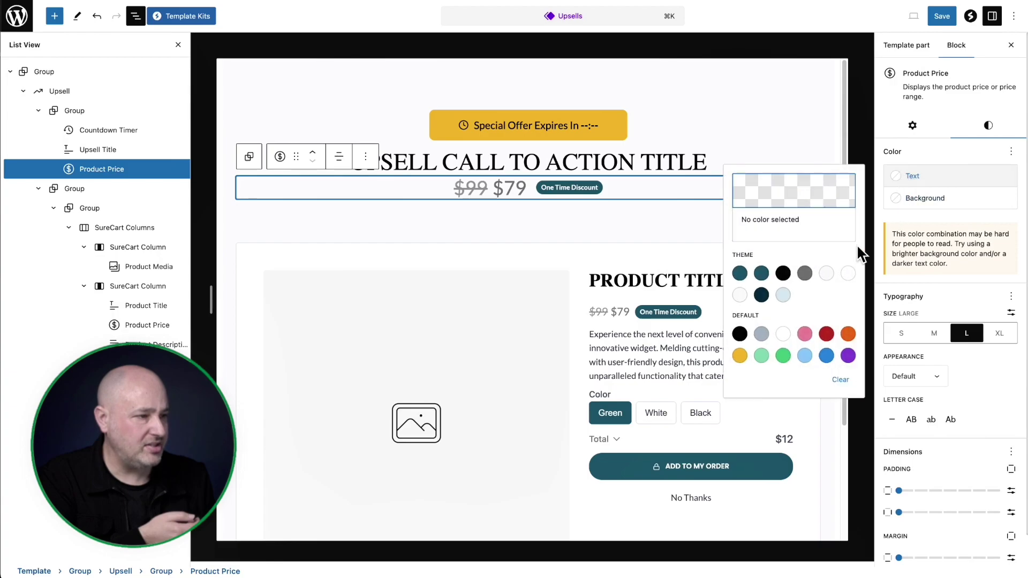
pyautogui.click(761, 295)
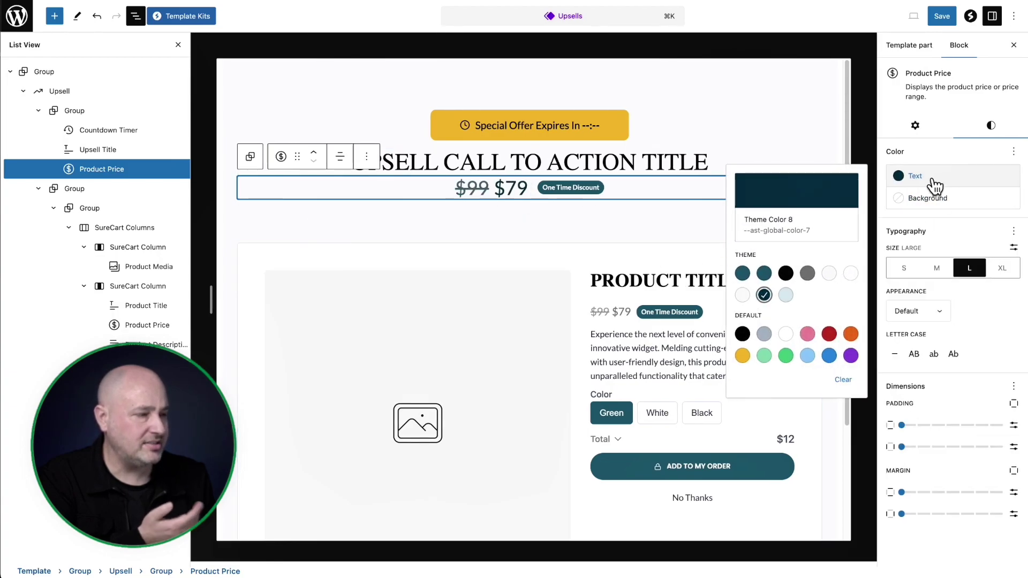
pyautogui.click(939, 150)
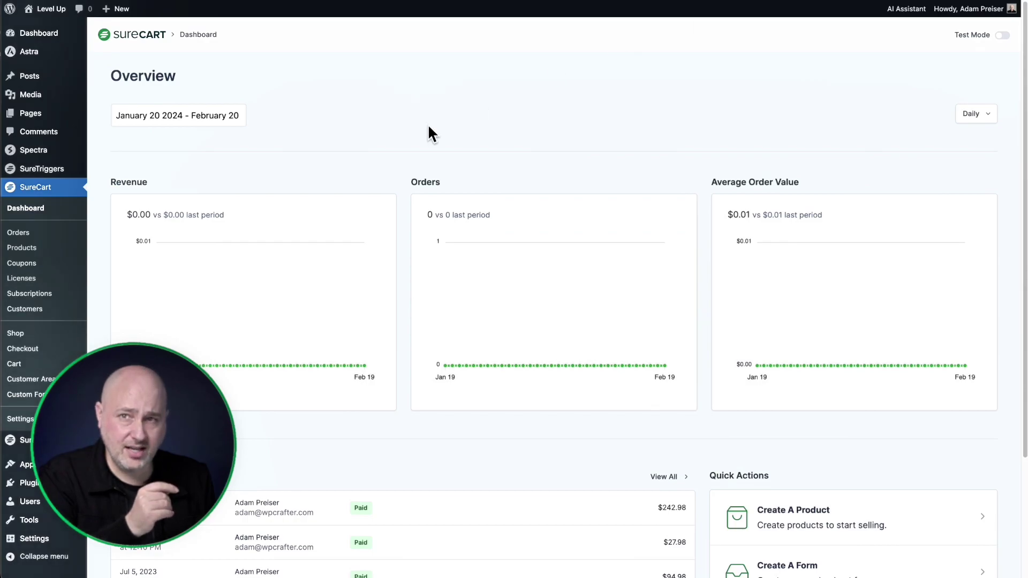
# - Open SureCart Settings > Orders & Receipts and scroll to the 30-minute Upsells Time Limit
pyautogui.click(31, 419)
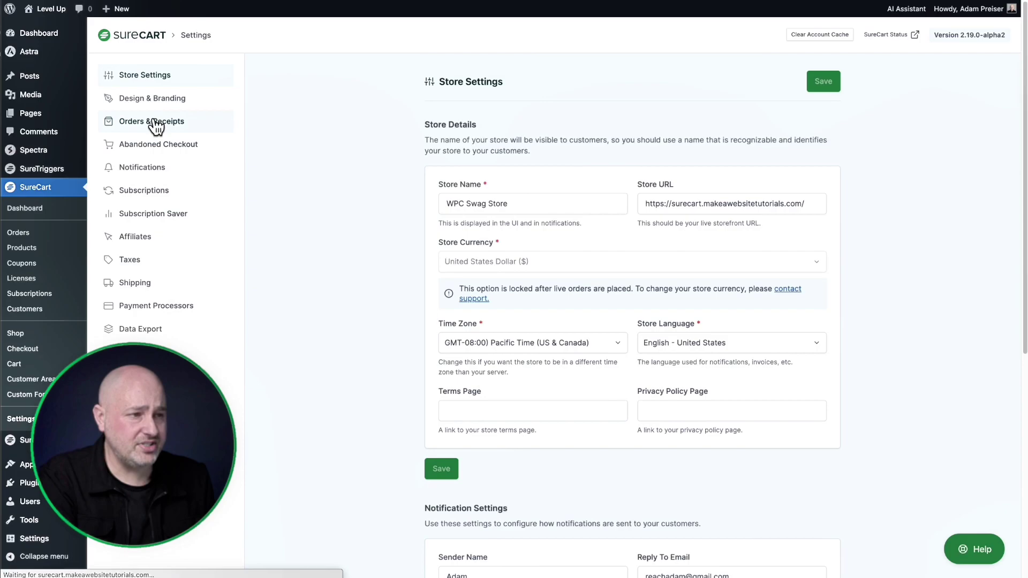
pyautogui.click(154, 122)
pyautogui.scroll(-5, 399, 200)
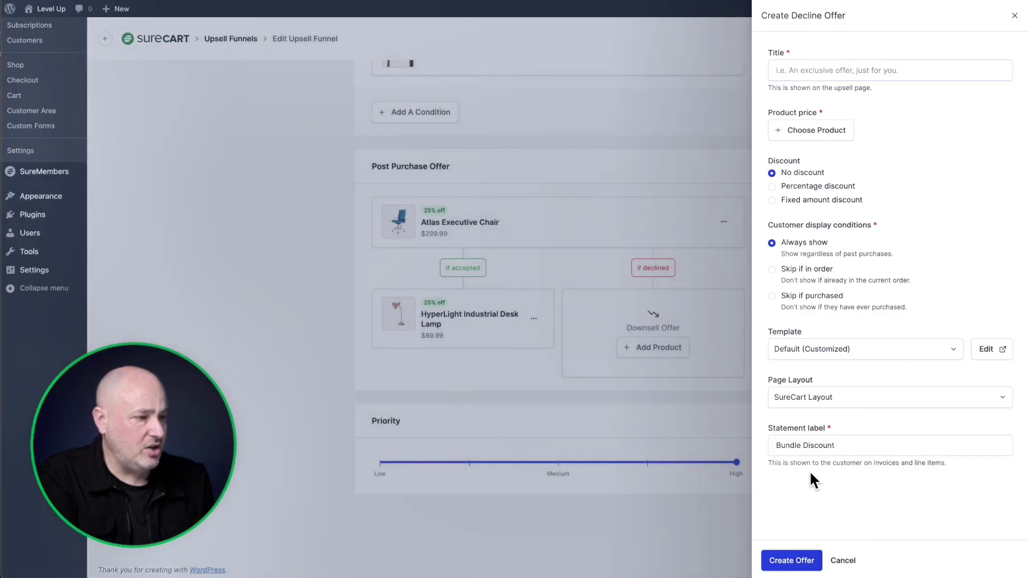
# - Inspect the decline offer's Statement label field, which reads 'Bundle Discount'
pyautogui.moveTo(768, 427); pyautogui.dragTo(826, 428)
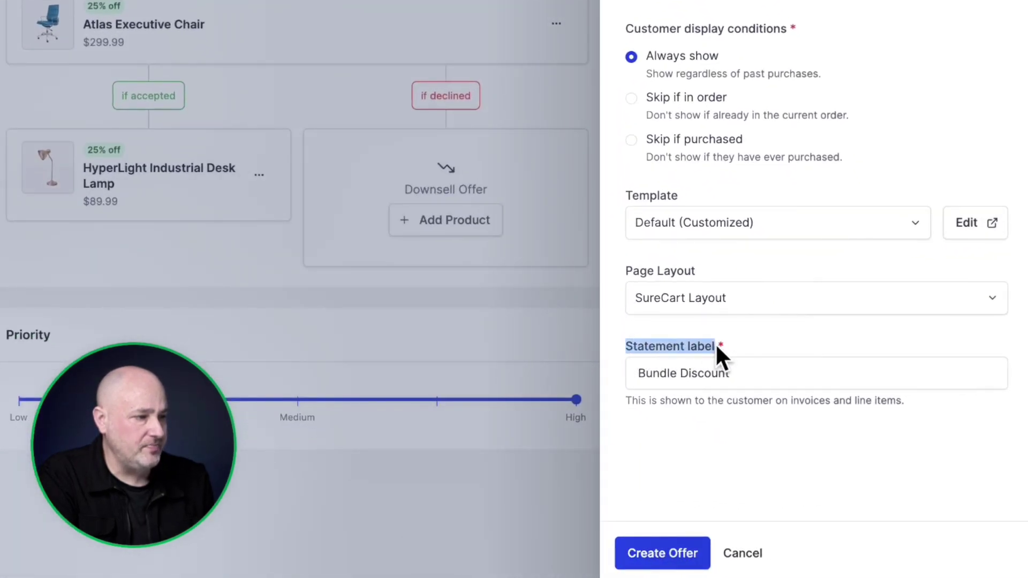
pyautogui.click(742, 354)
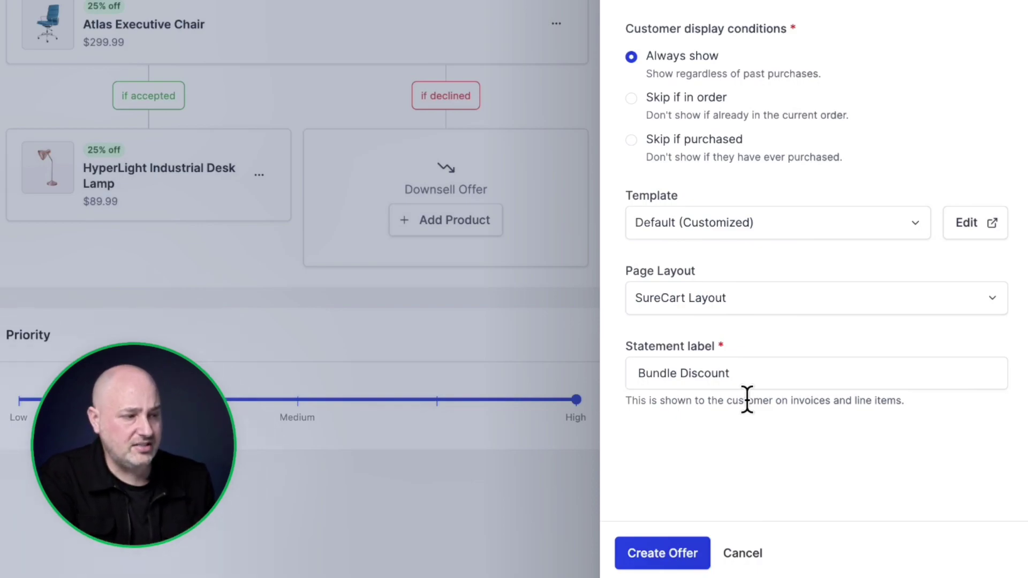
pyautogui.tripleClick(745, 367)
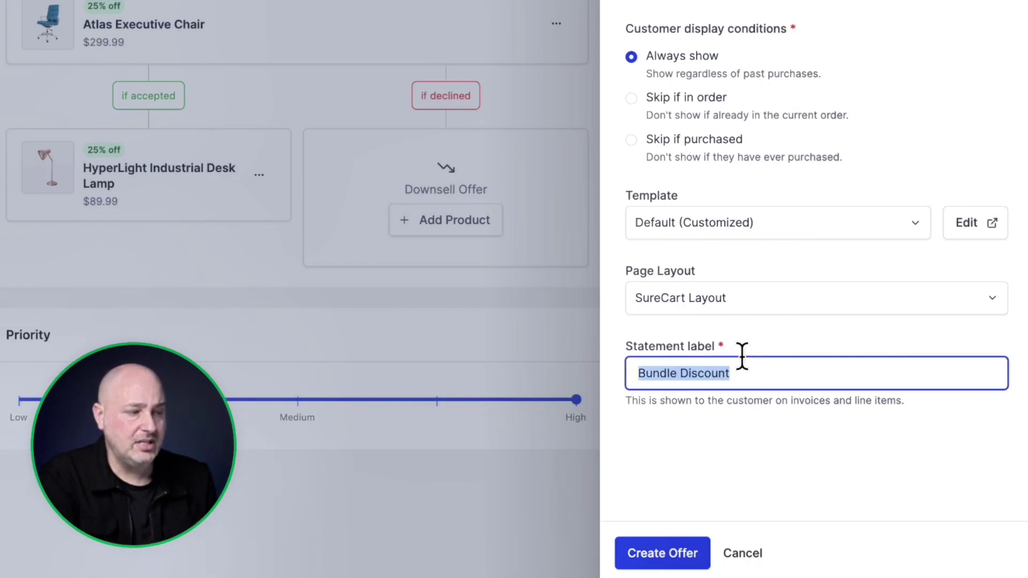
pyautogui.click(739, 405)
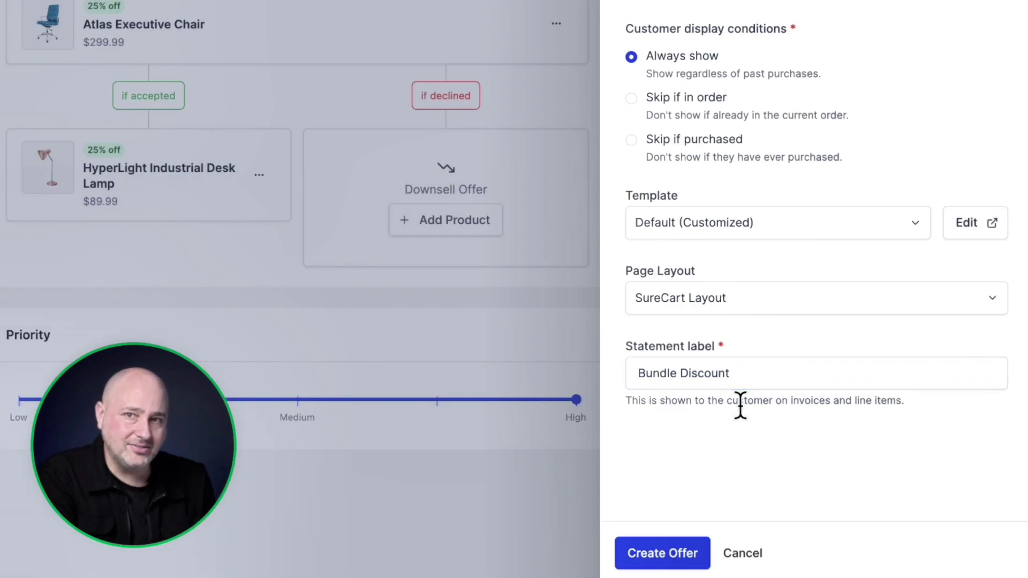